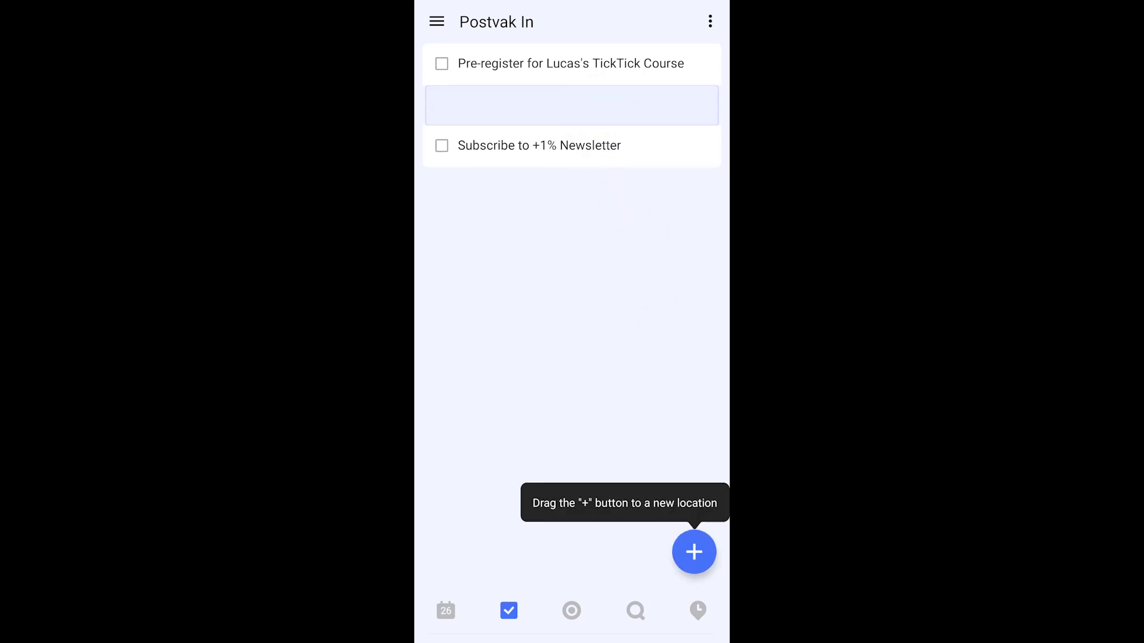
Add the task 'Subscribe to the channel!' to the inbox.
type("Subs")
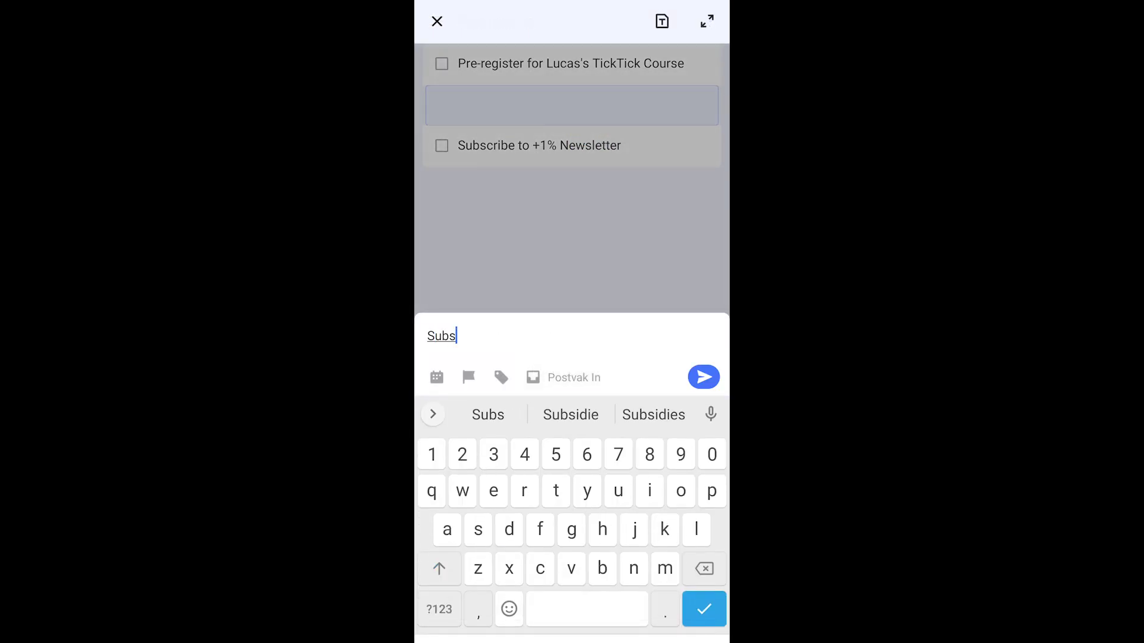
type("cribe to the channel")
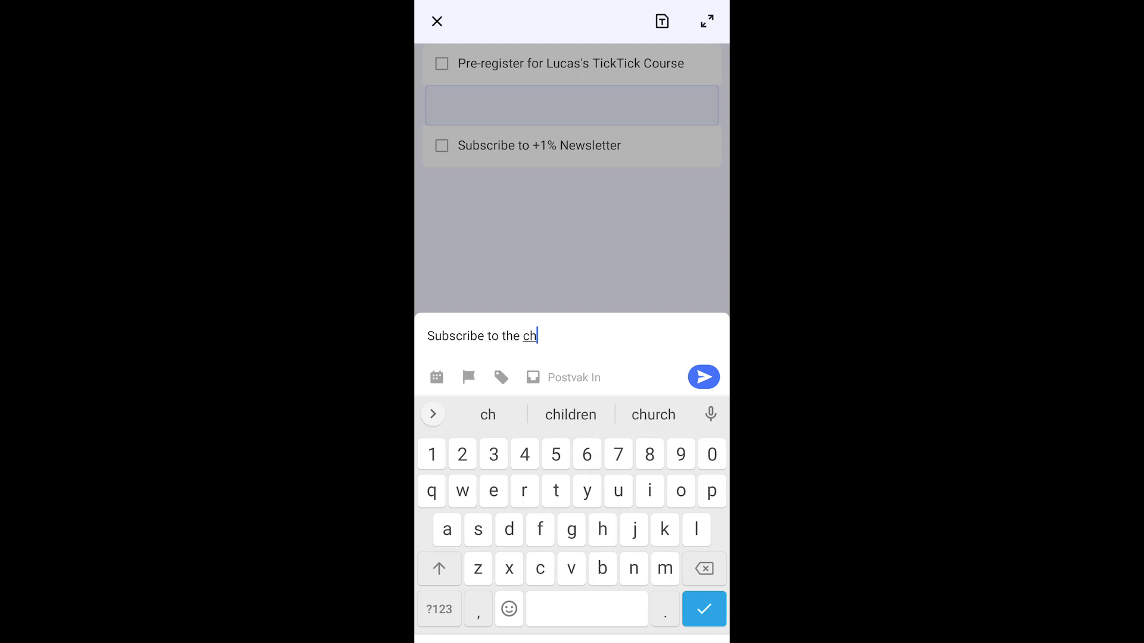
left_click(439, 608)
type("!")
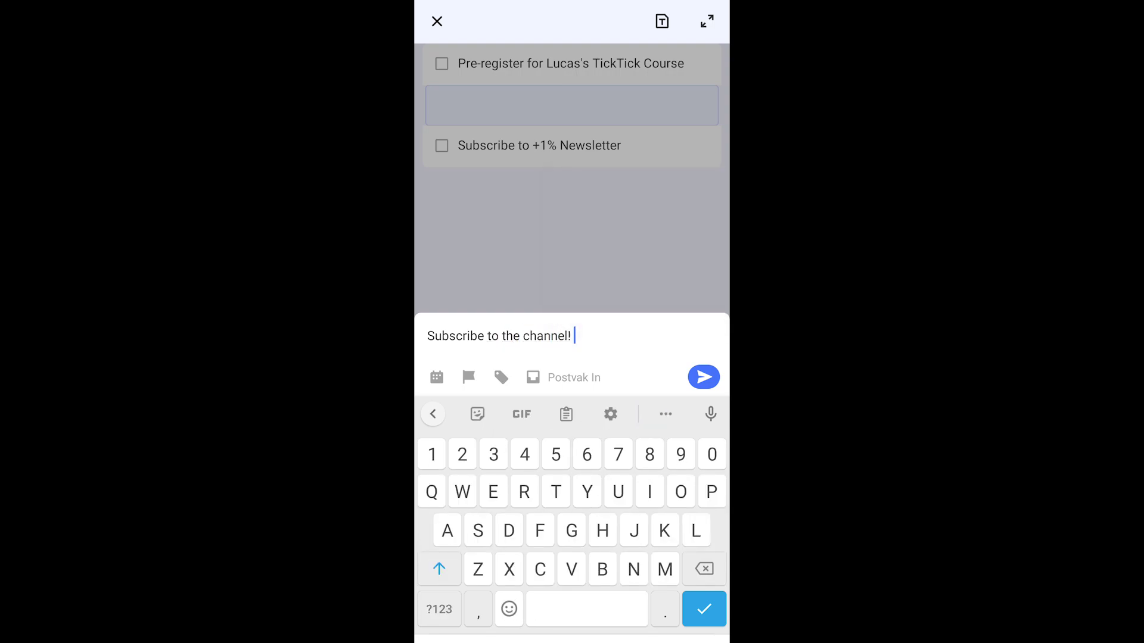
left_click(703, 377)
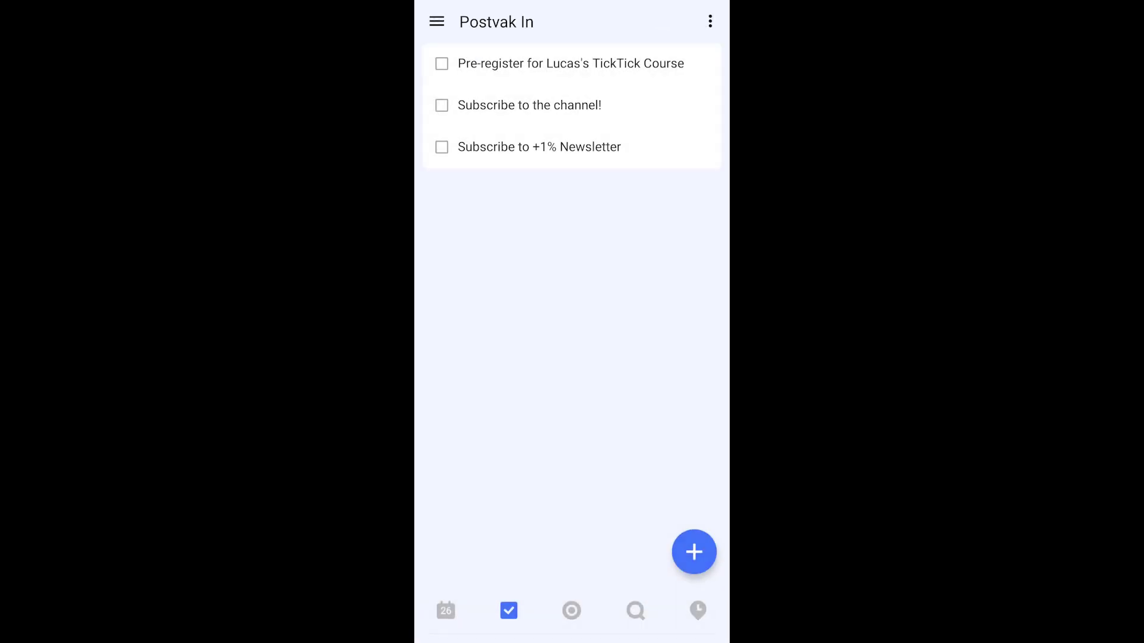
Add a subtask under it holding the YouTube channel link.
left_click_drag(529, 105, 529, 105)
left_click_drag(694, 552, 611, 149)
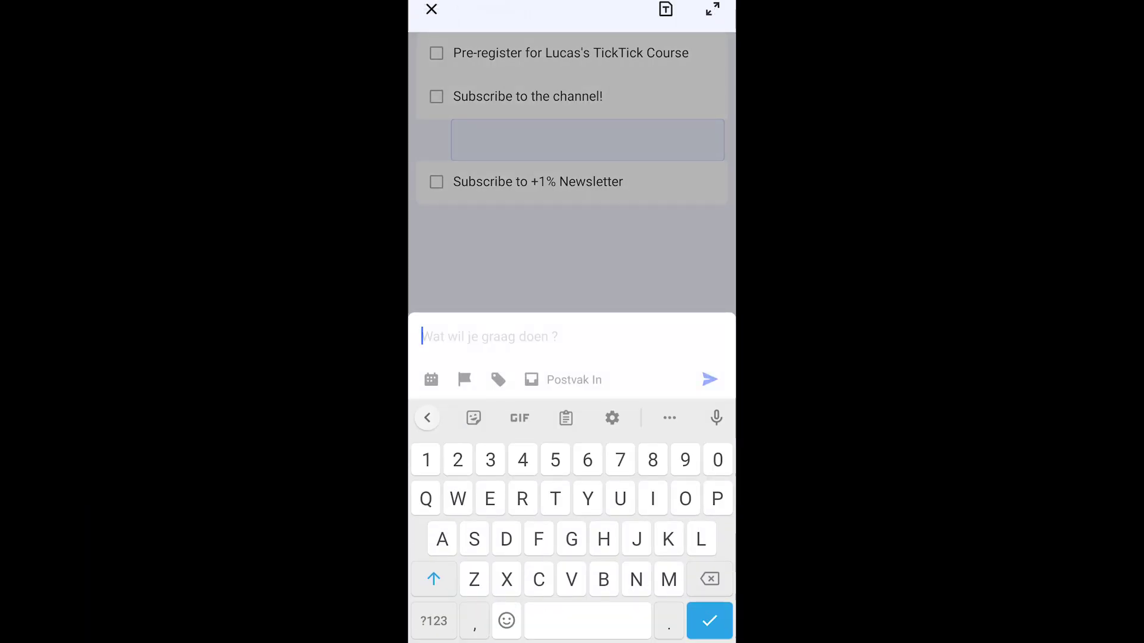
type("Youtu")
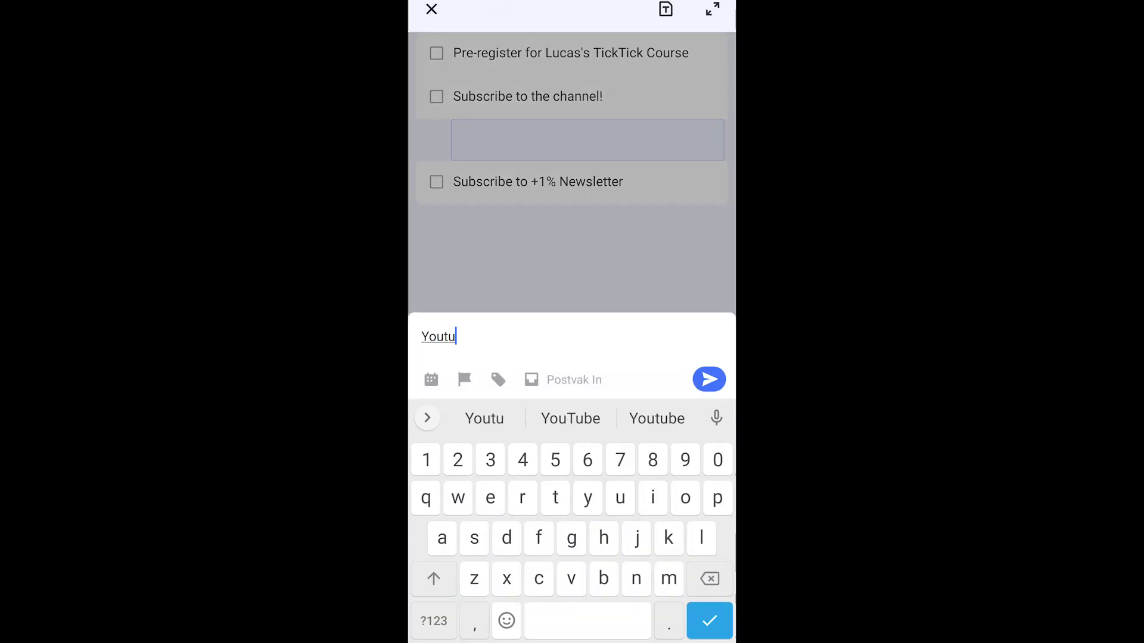
type("be.com/")
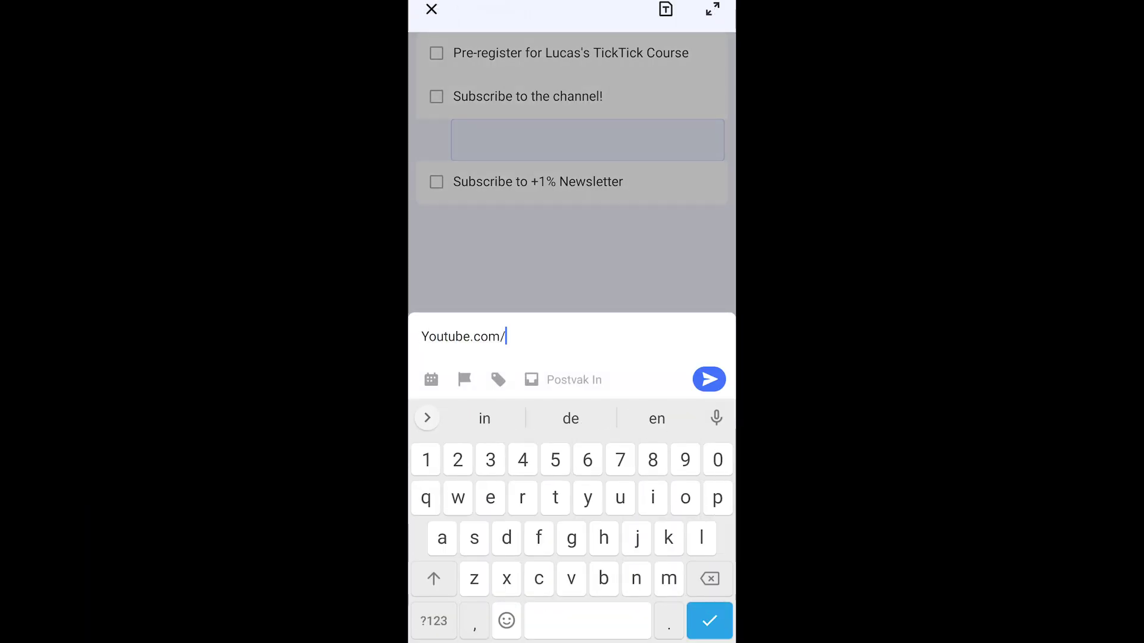
type("lucasprigge")
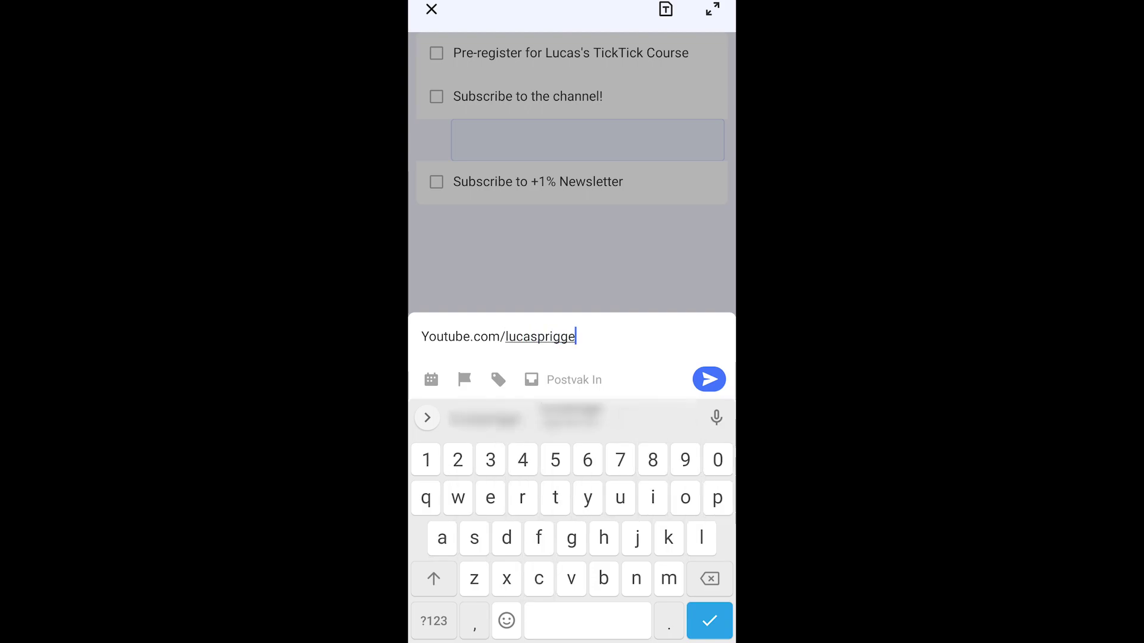
left_click(709, 380)
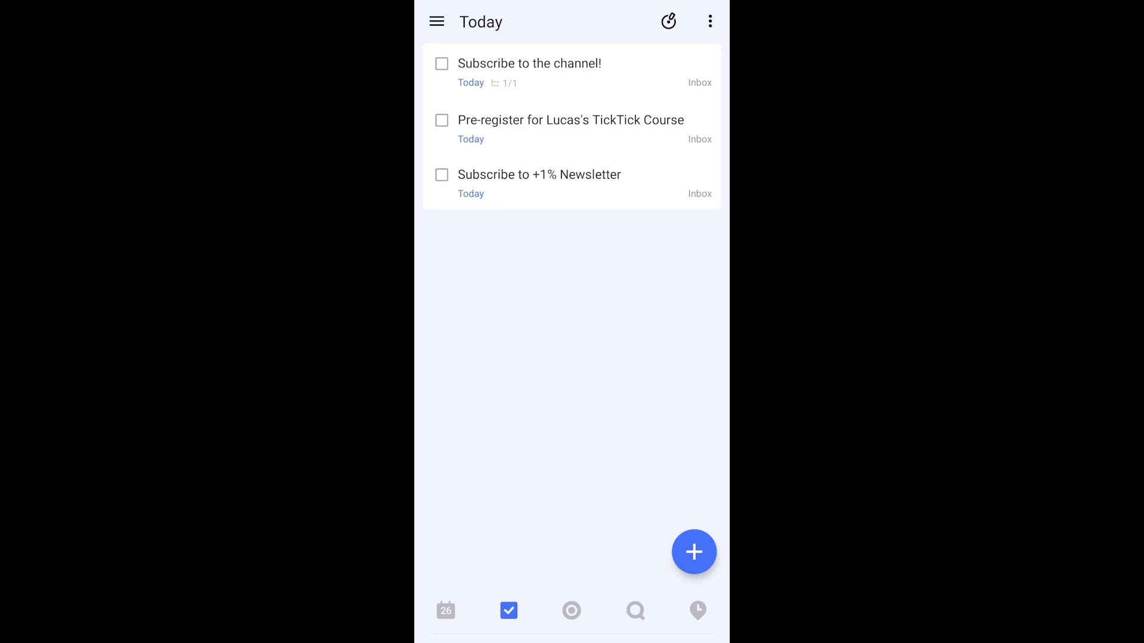
Open today's daily planning view, then select the 'Pre-register for TickTick Course' task in the Inbox.
left_click(669, 22)
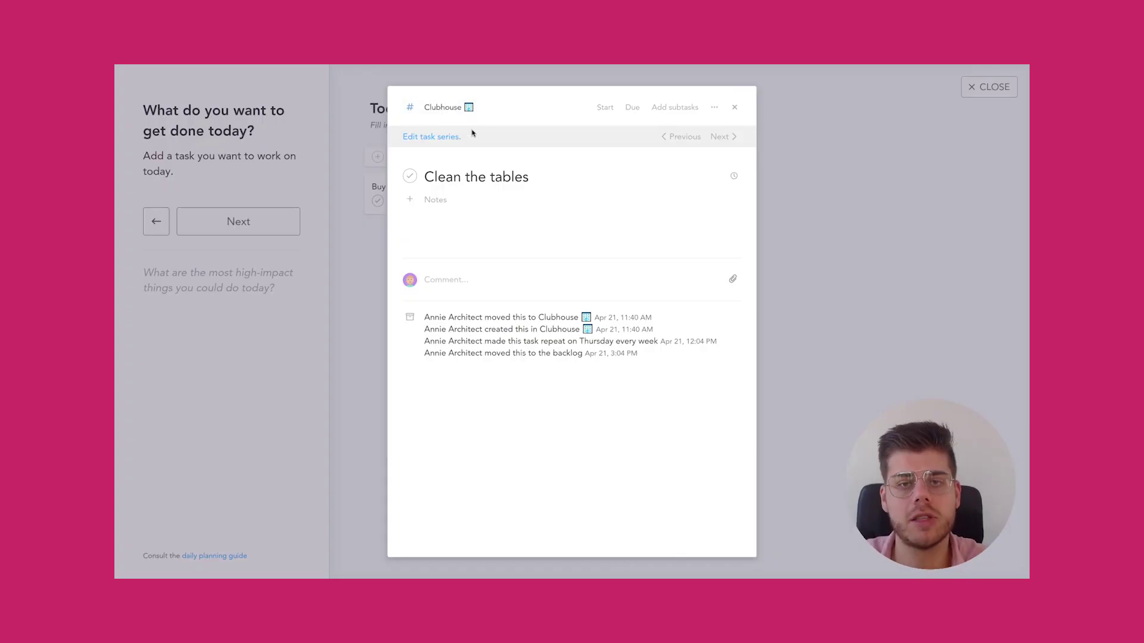
left_click(444, 107)
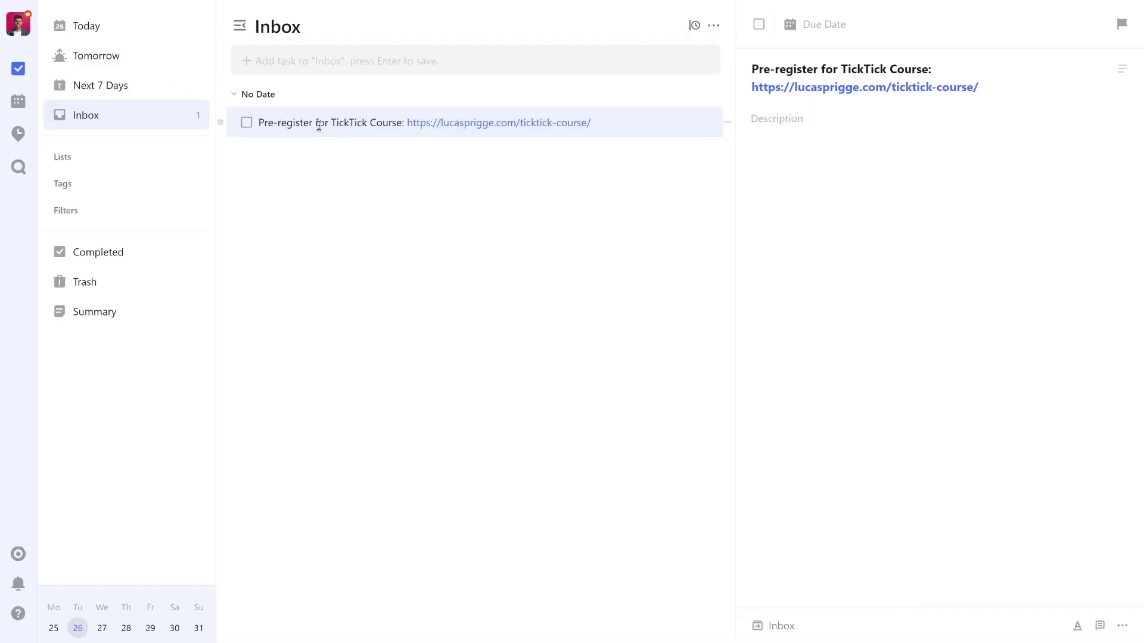
Open the task's course link and submit an email address on the pre-registration form.
left_click(458, 125)
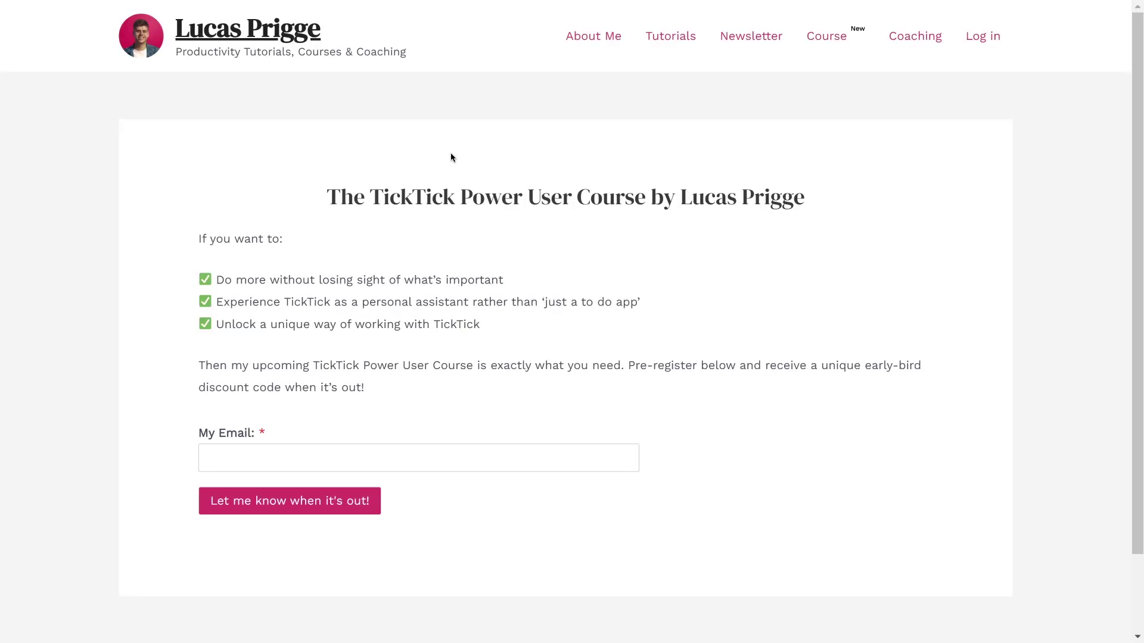
left_click(359, 460)
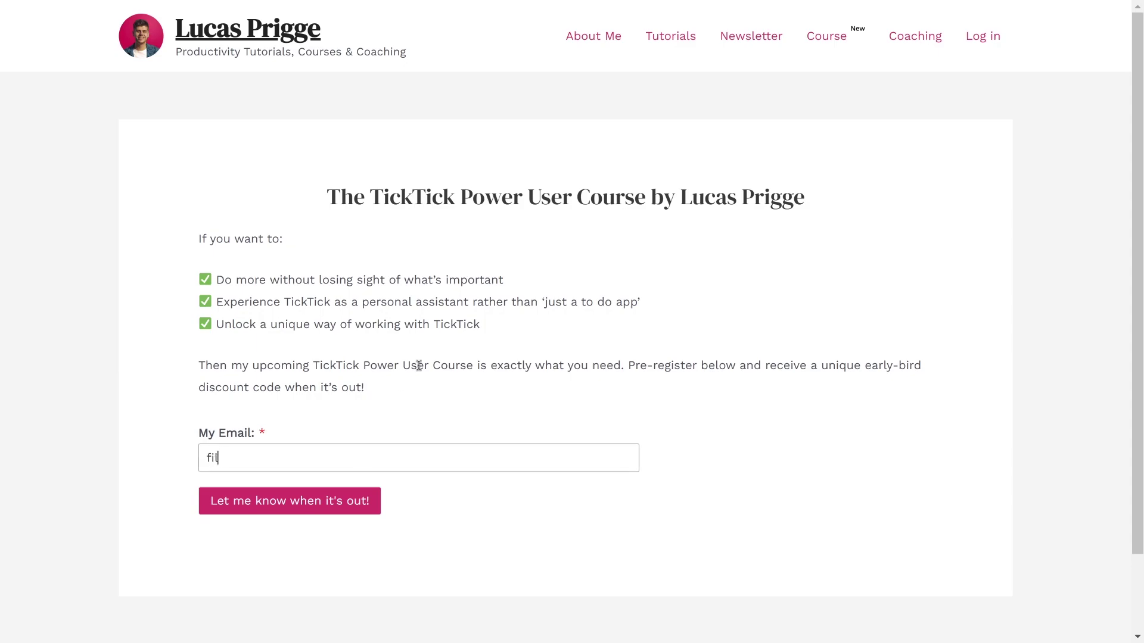
key("ctrl+a")
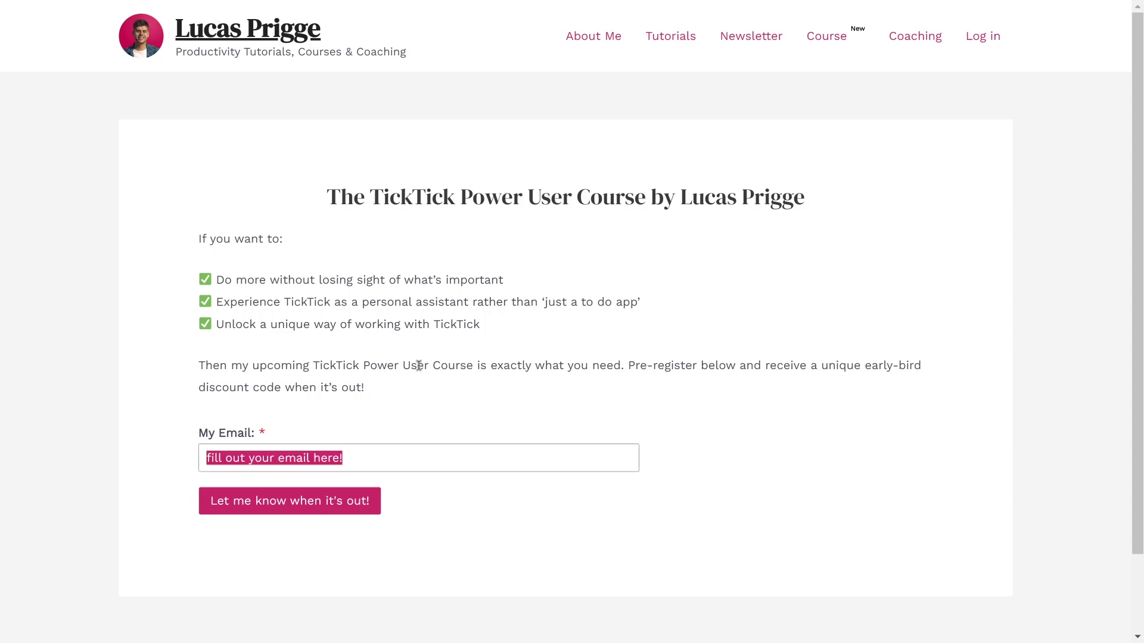
left_click(320, 507)
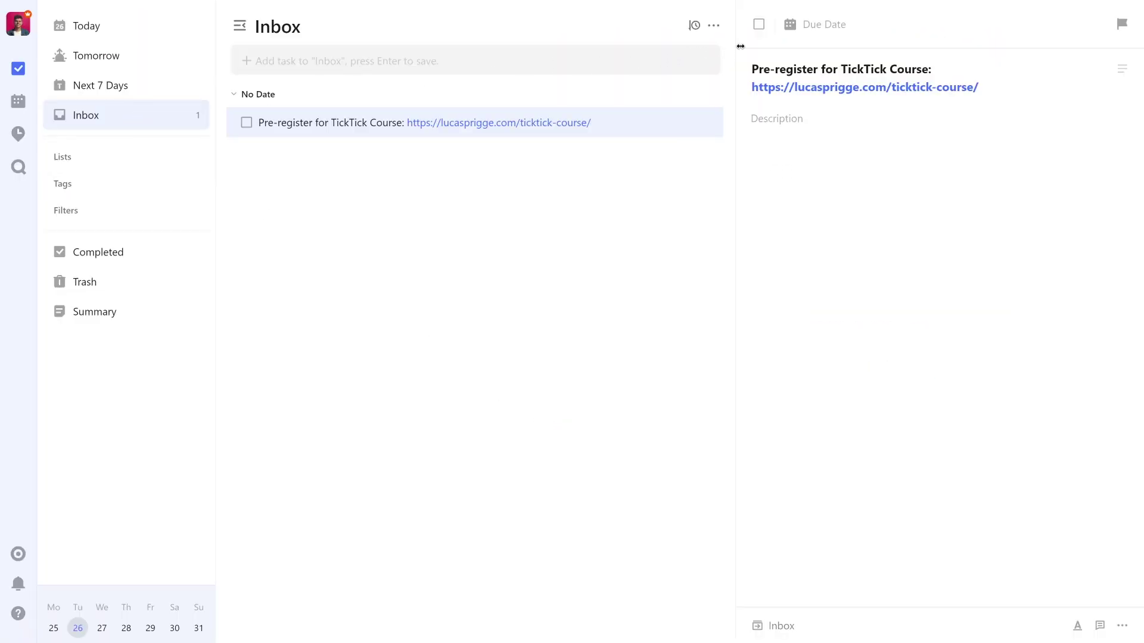
Adjust the task's progress bar and settle it at 40%.
left_click(778, 49)
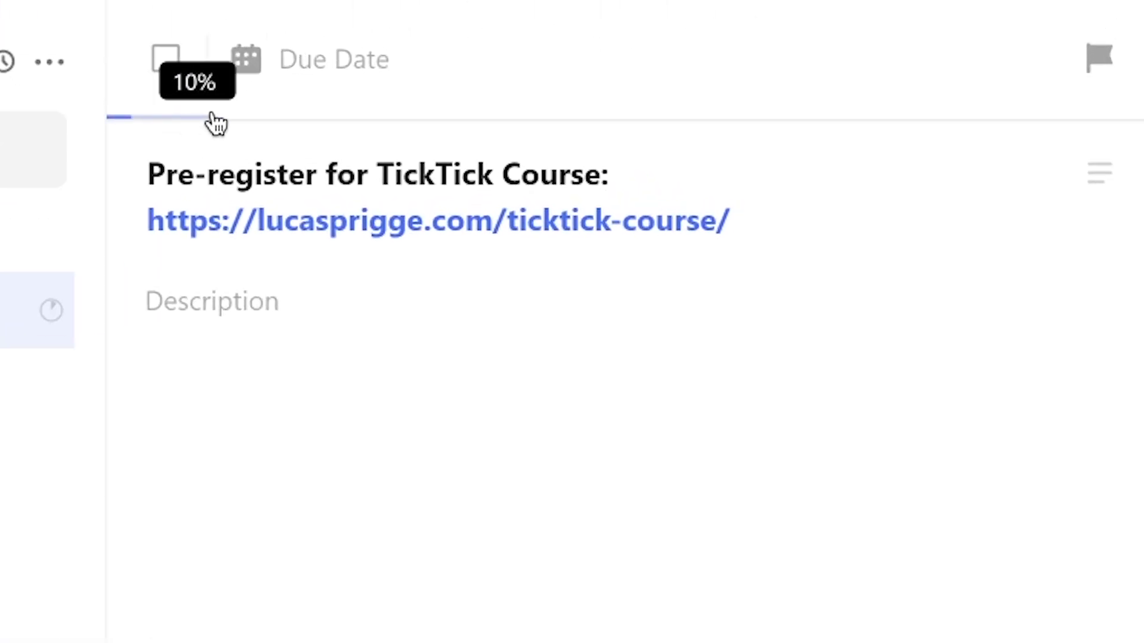
left_click_drag(215, 122, 911, 116)
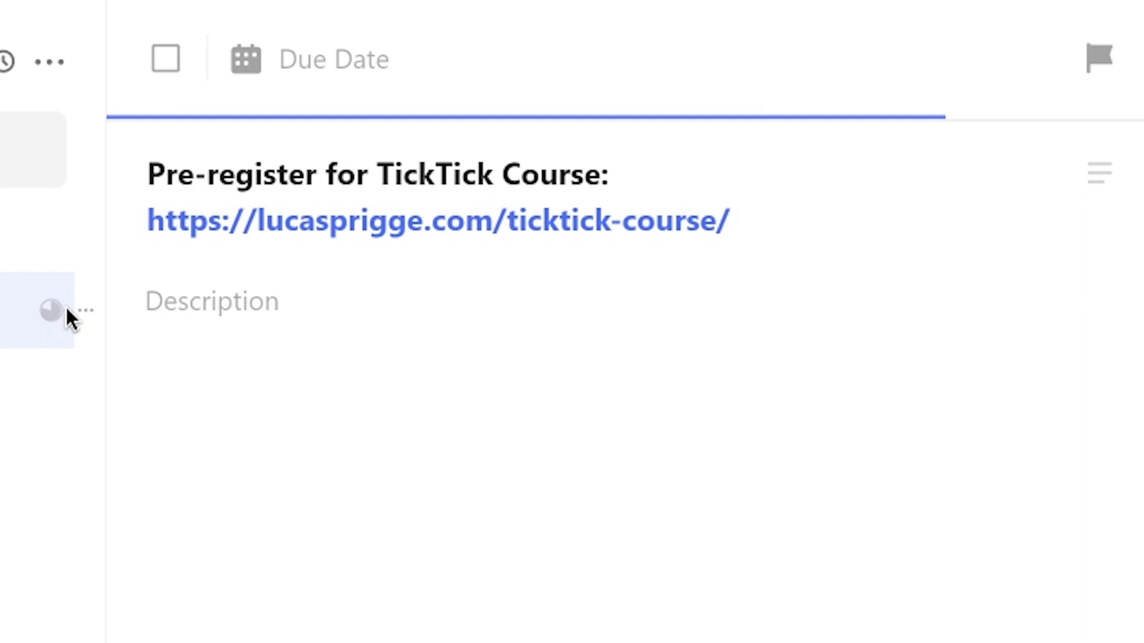
left_click(1008, 118)
left_click(542, 117)
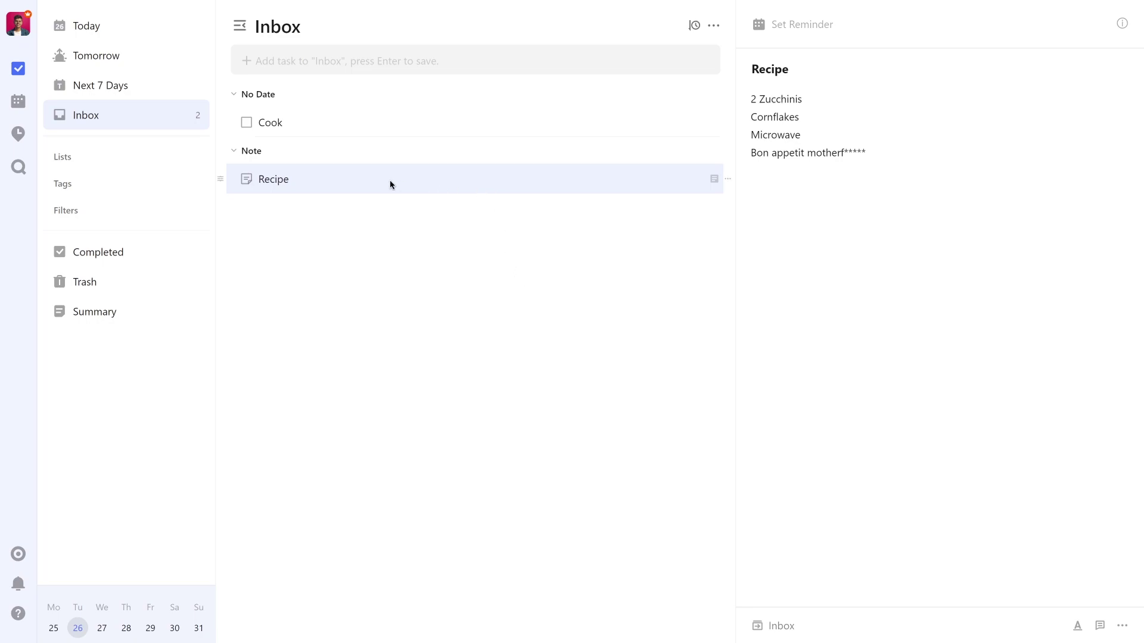
Paste the Recipe note's copied link into the Cook task title and open the note from it.
right_click(482, 188)
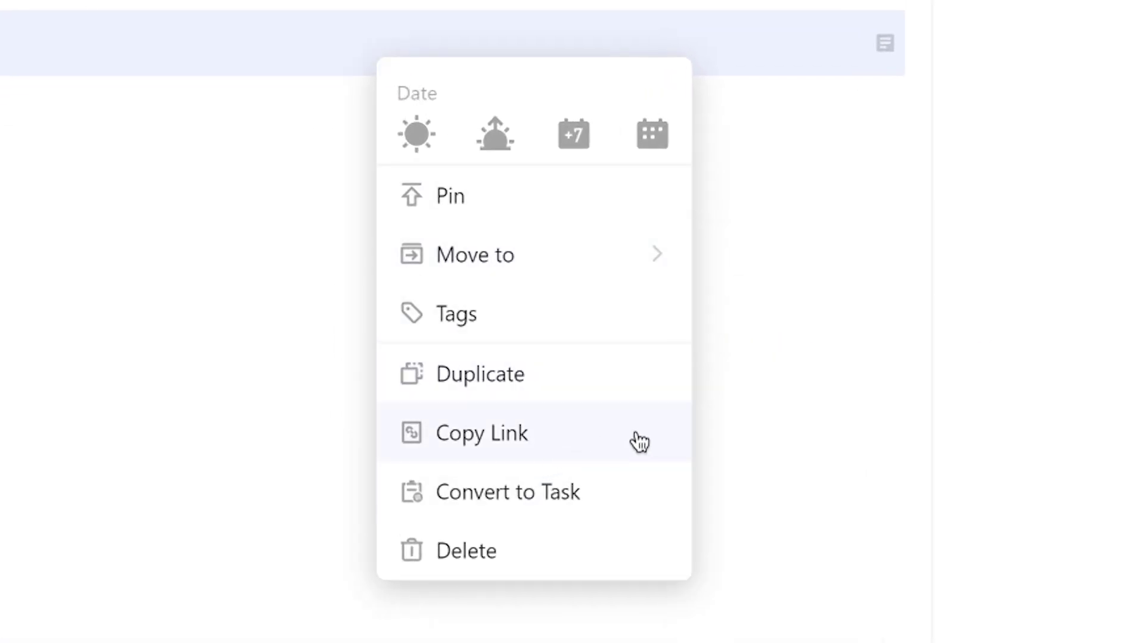
left_click(647, 439)
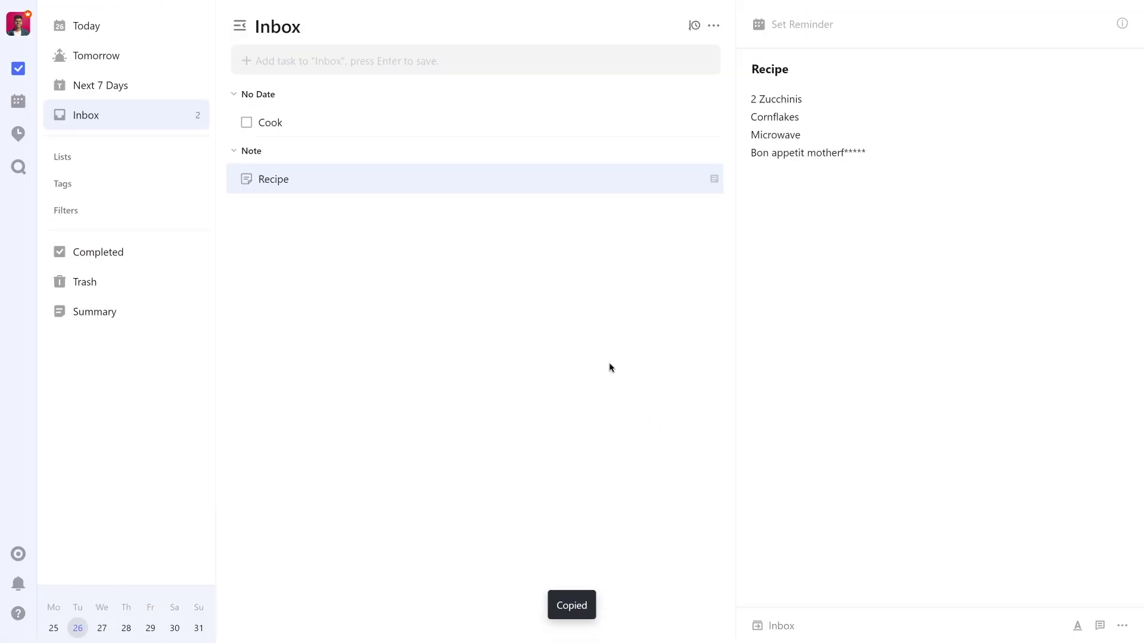
left_click(341, 125)
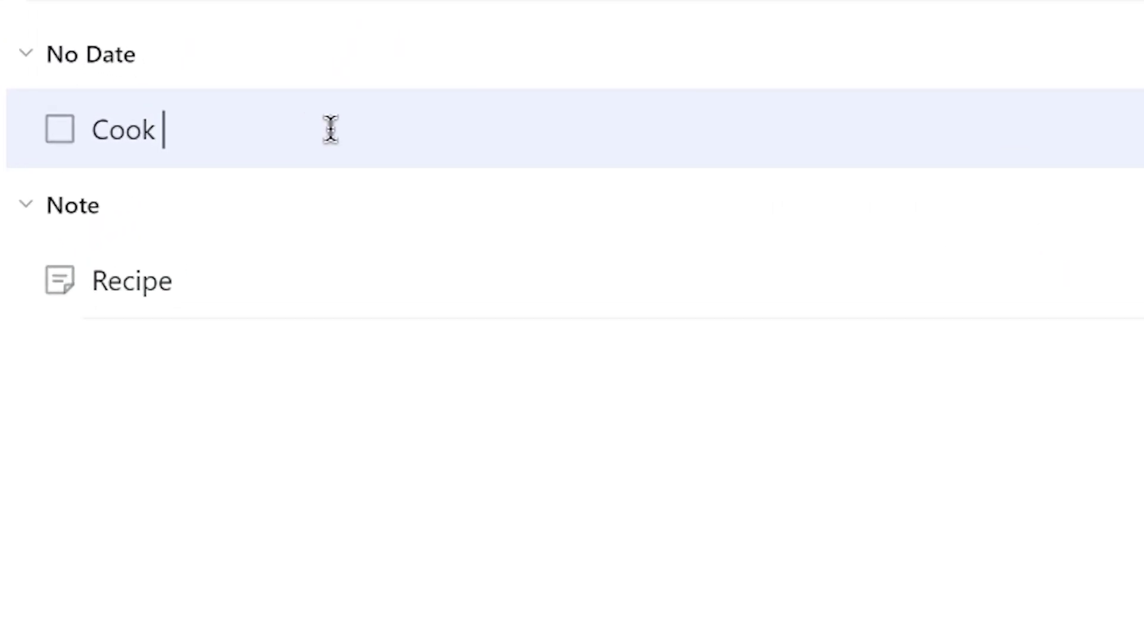
key("ctrl+v")
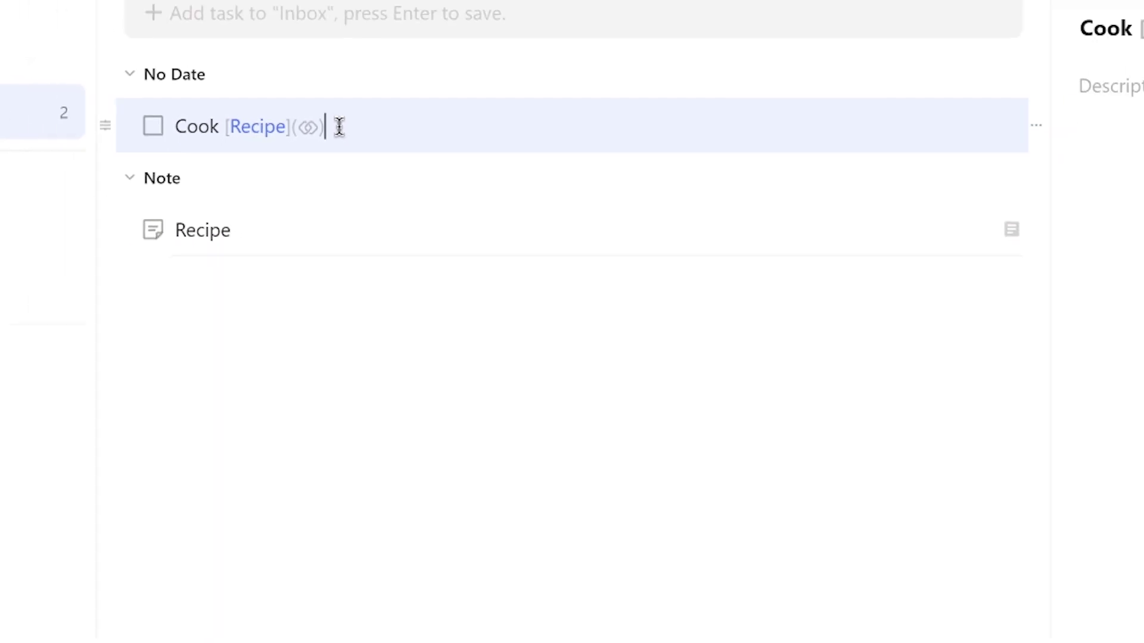
key("Return")
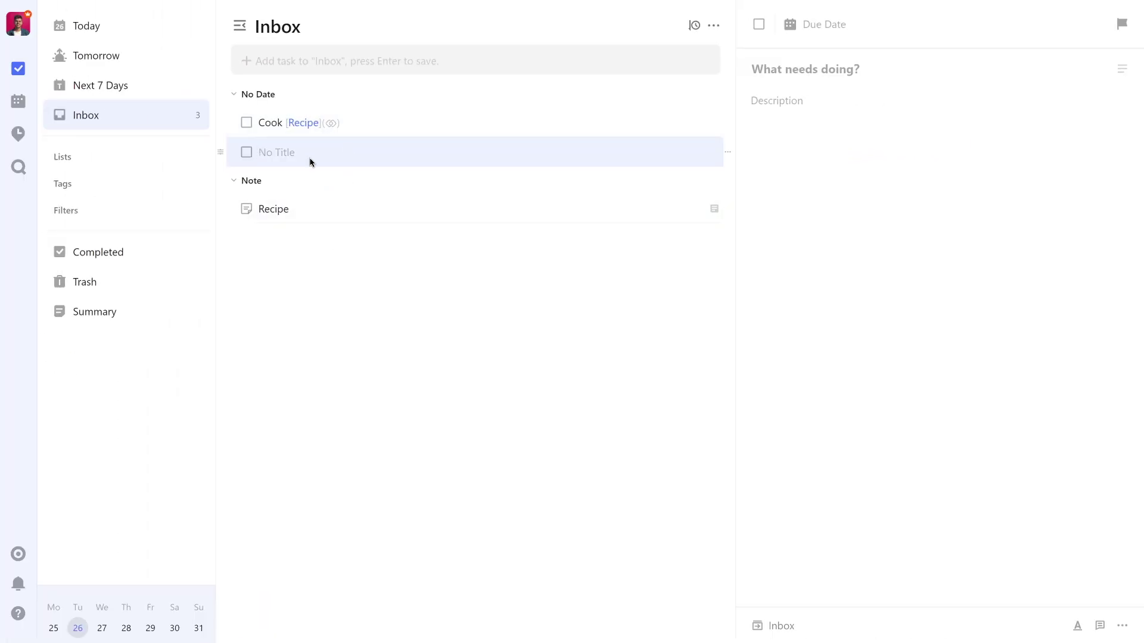
left_click(304, 122)
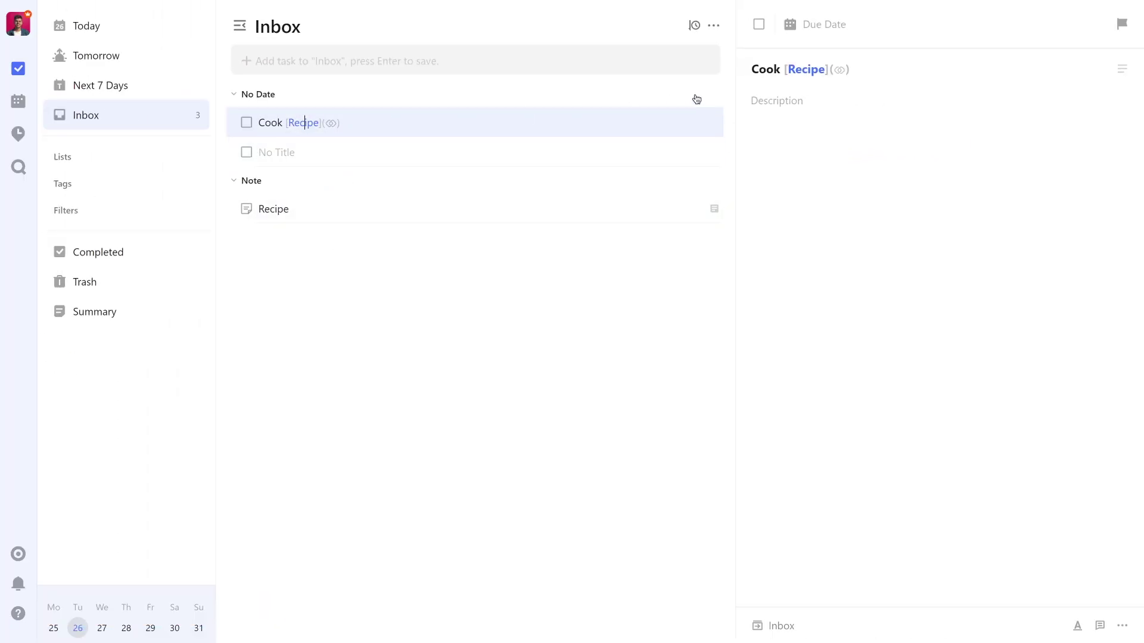
left_click(807, 69)
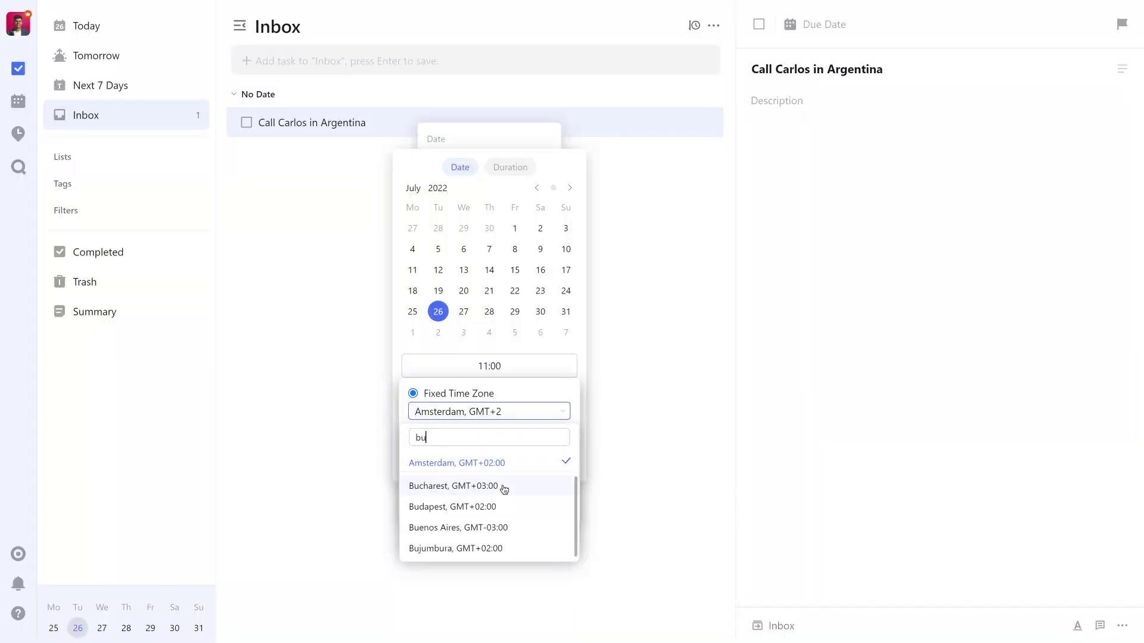
Set the call task's time zone to Buenos Aires, pick 26 July, and add a due time.
type("e")
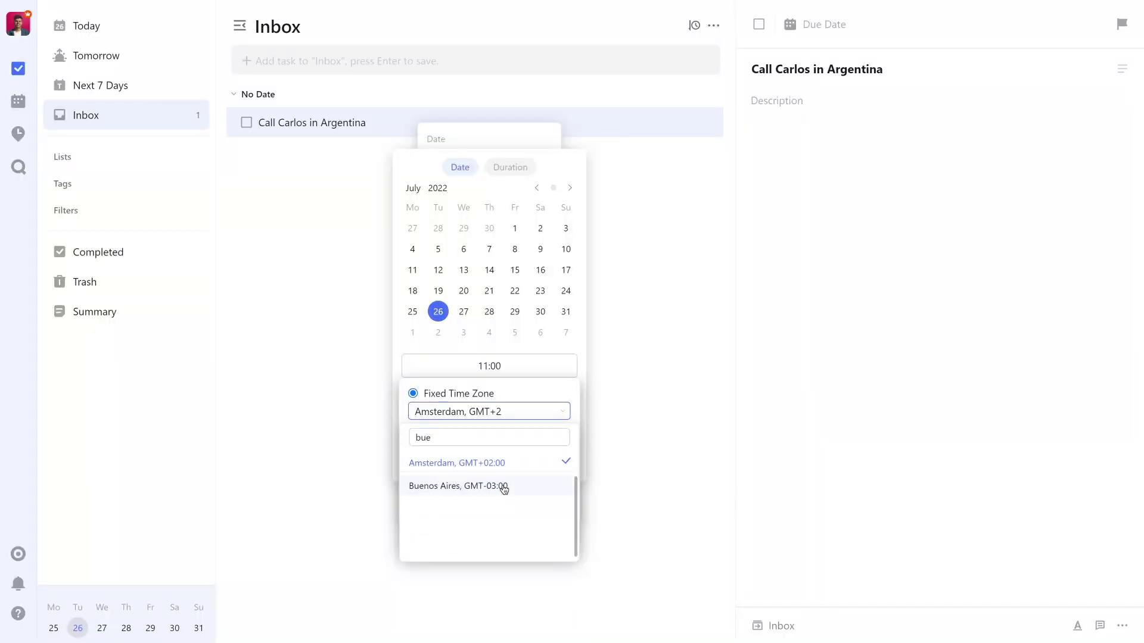
left_click(503, 488)
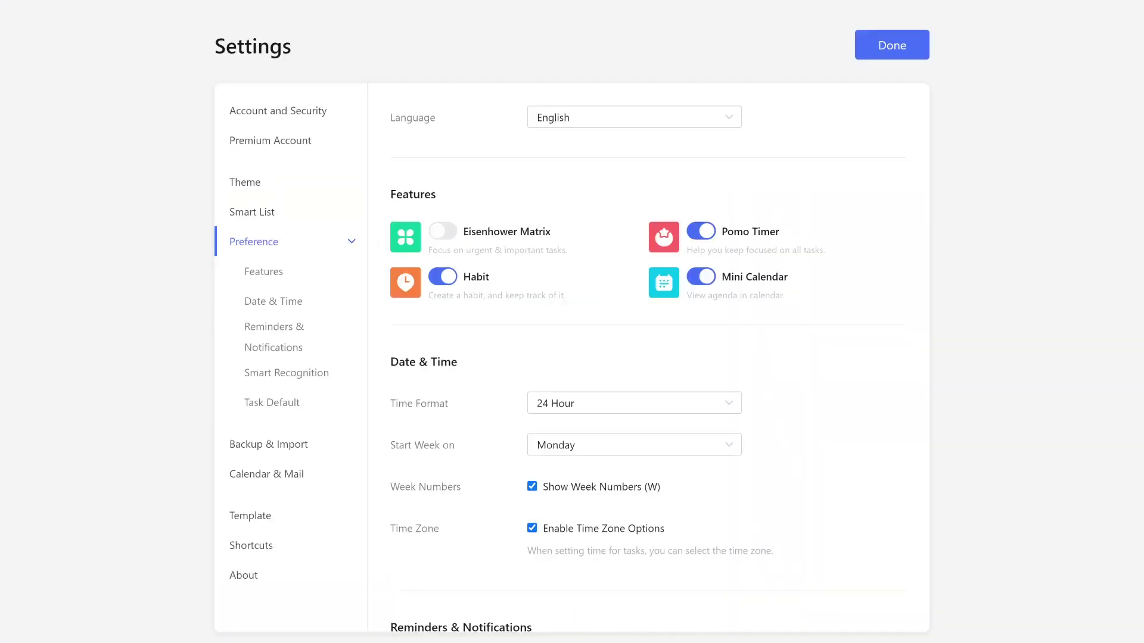
left_click(275, 299)
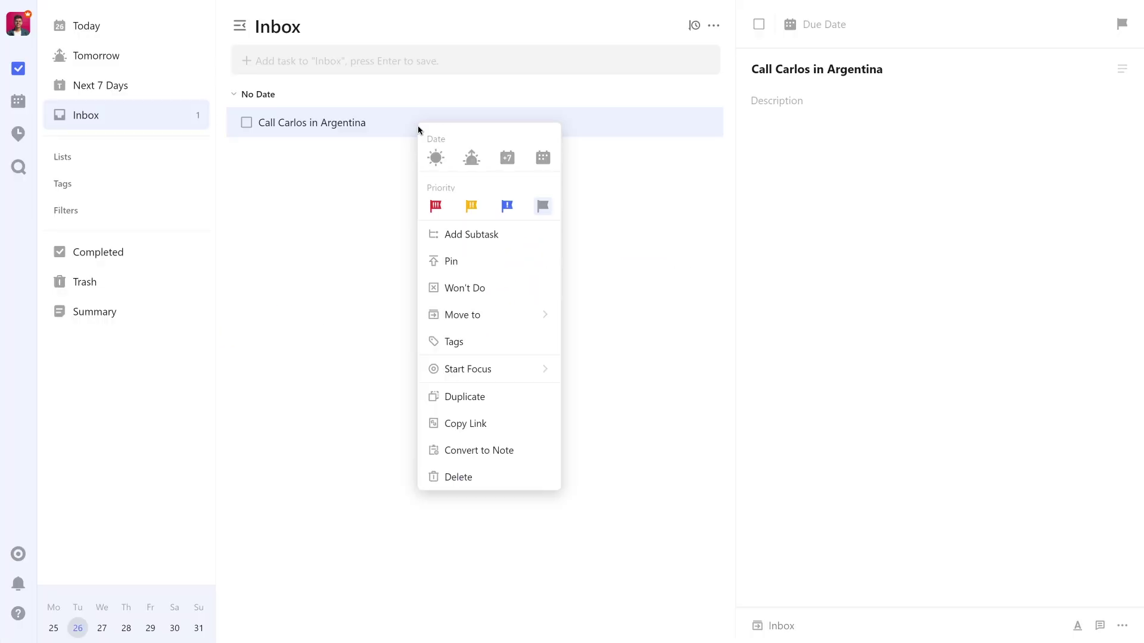
left_click(542, 158)
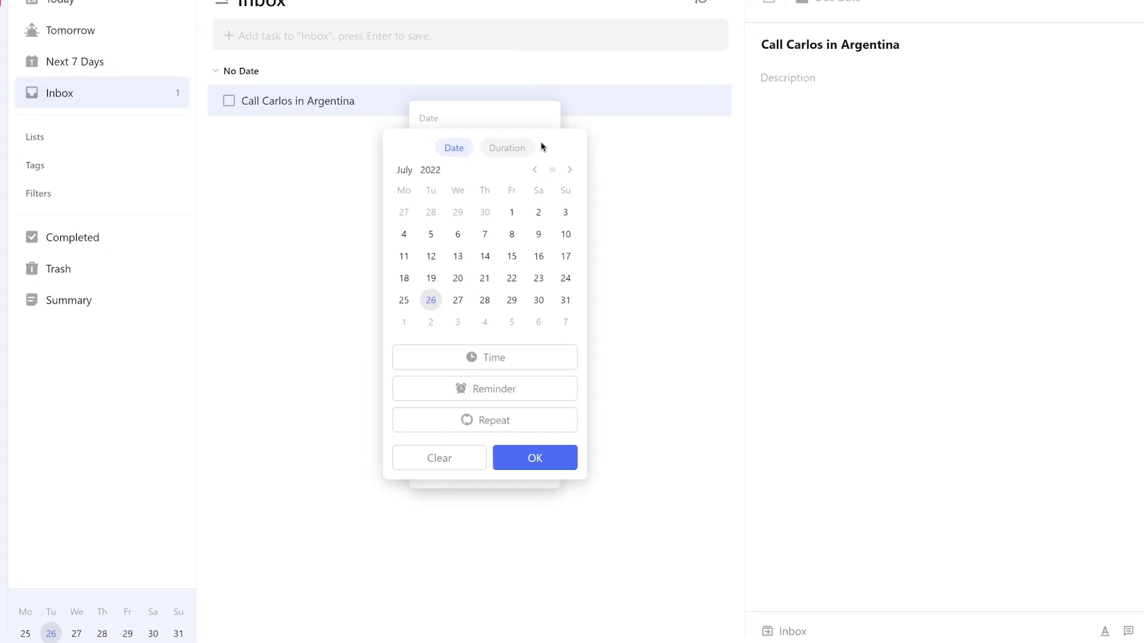
left_click(520, 358)
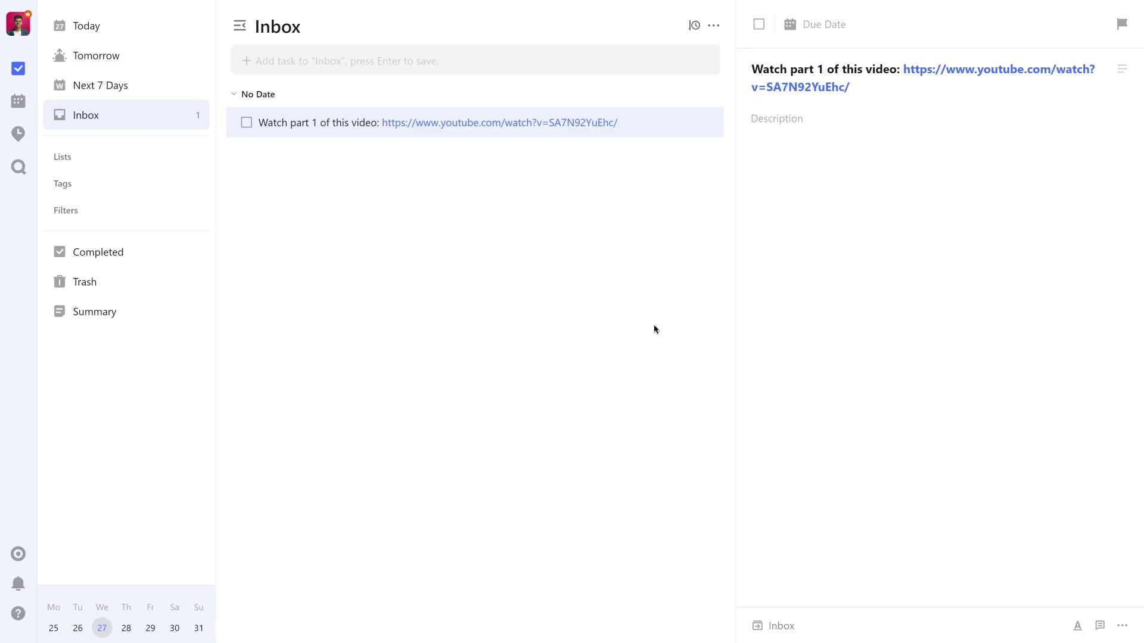
Give the video task a due time of 15:00 and confirm it.
left_click(814, 27)
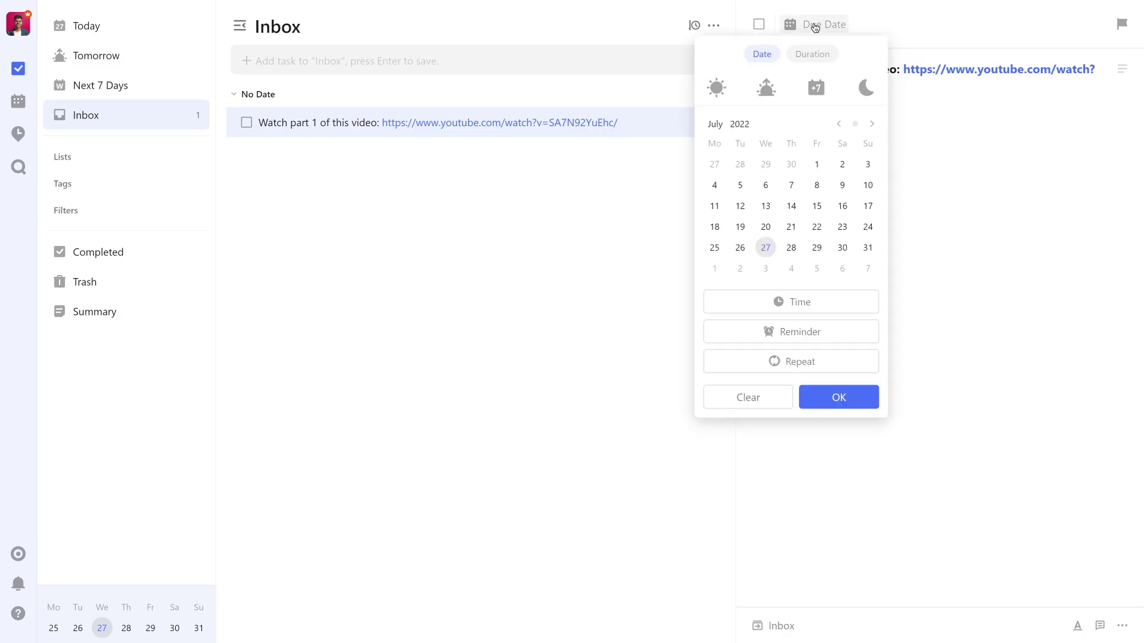
left_click(806, 303)
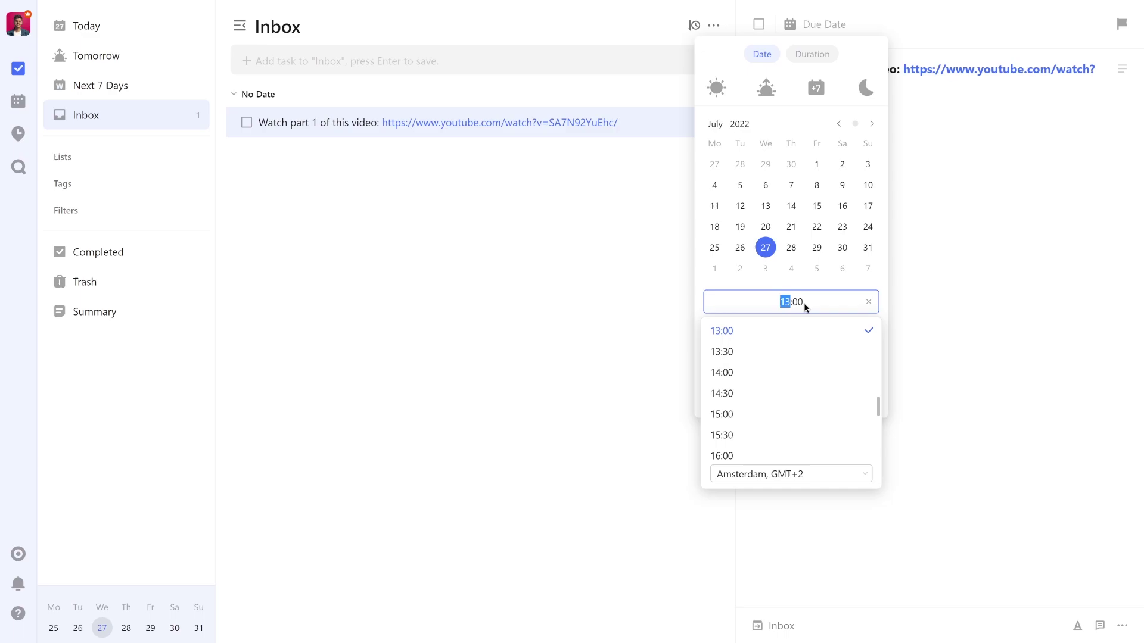
left_click(734, 414)
left_click(830, 397)
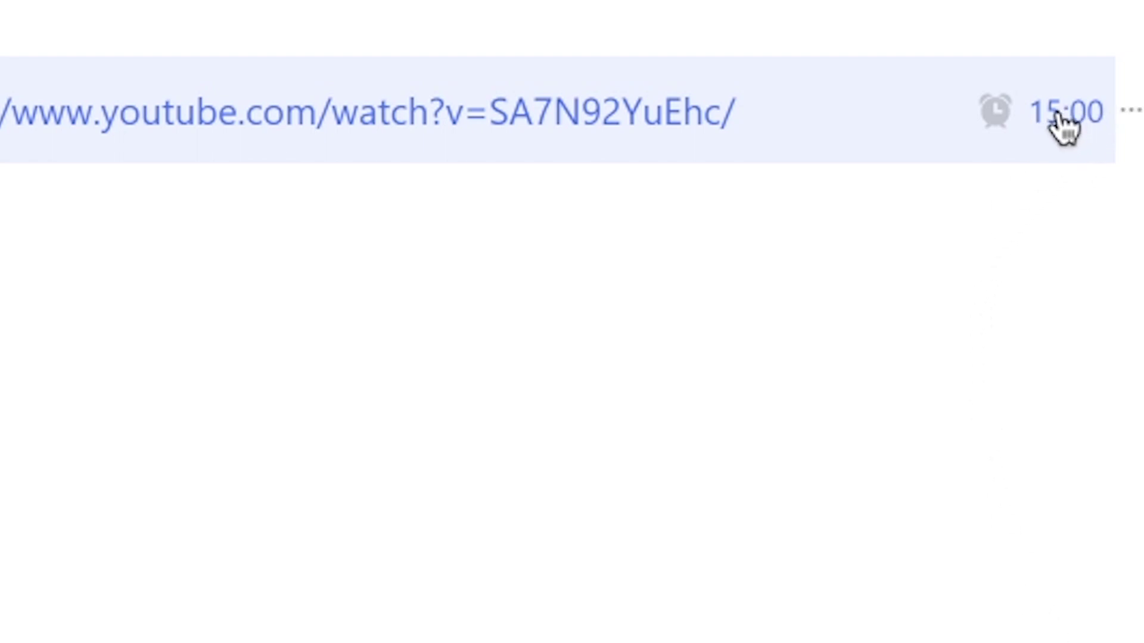
Turn on Show Countdown in the Inbox options, then switch to Show Task Time.
left_click(713, 25)
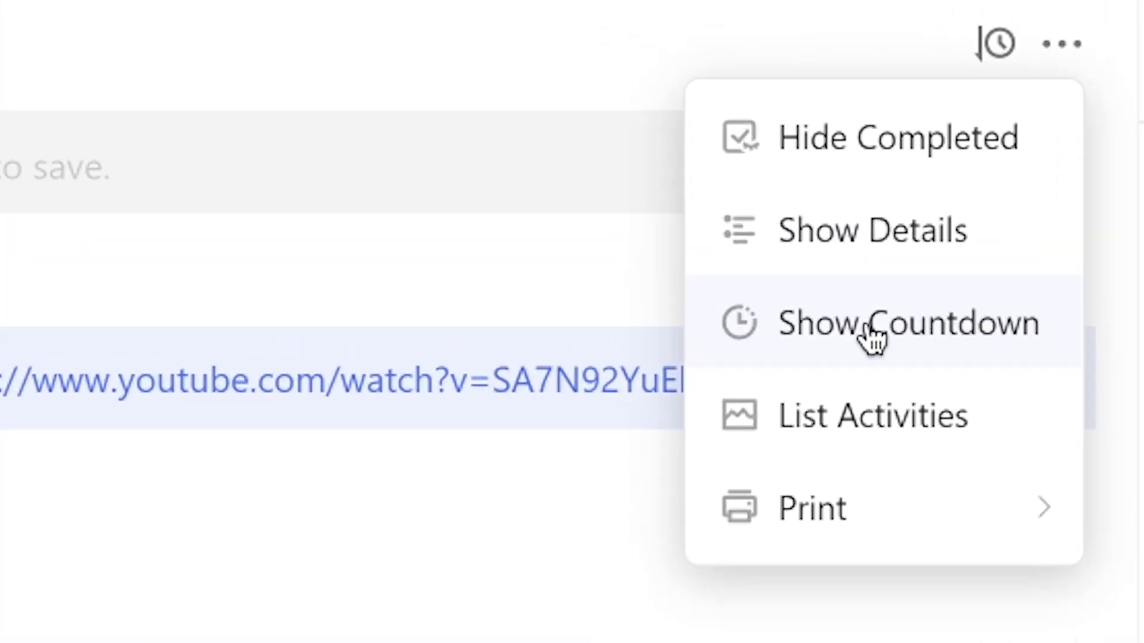
left_click(936, 357)
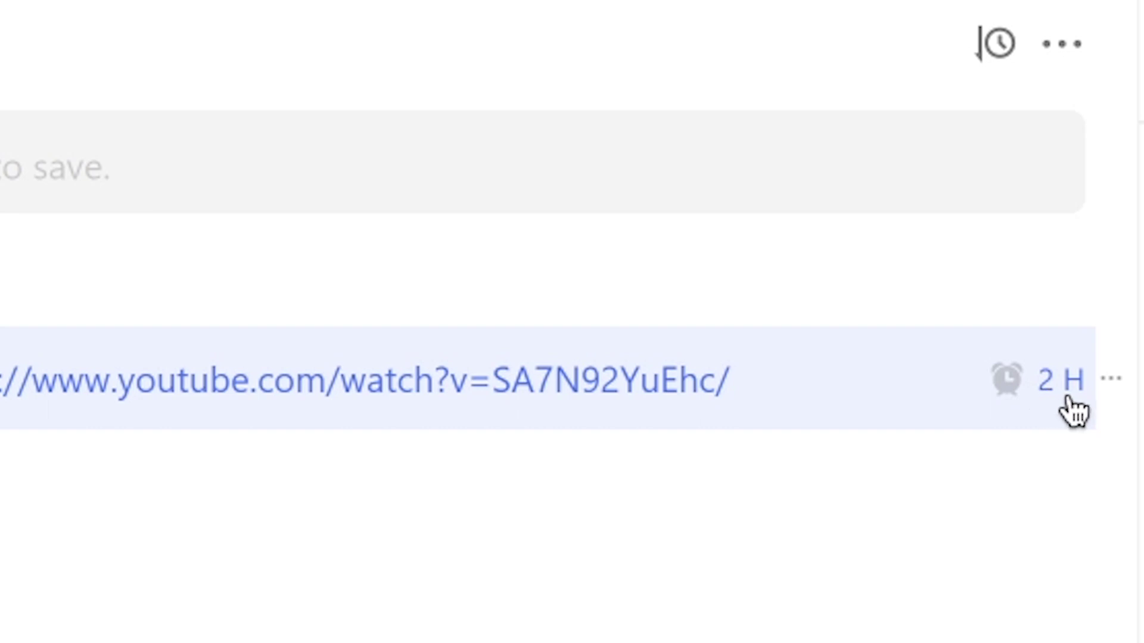
left_click(1072, 57)
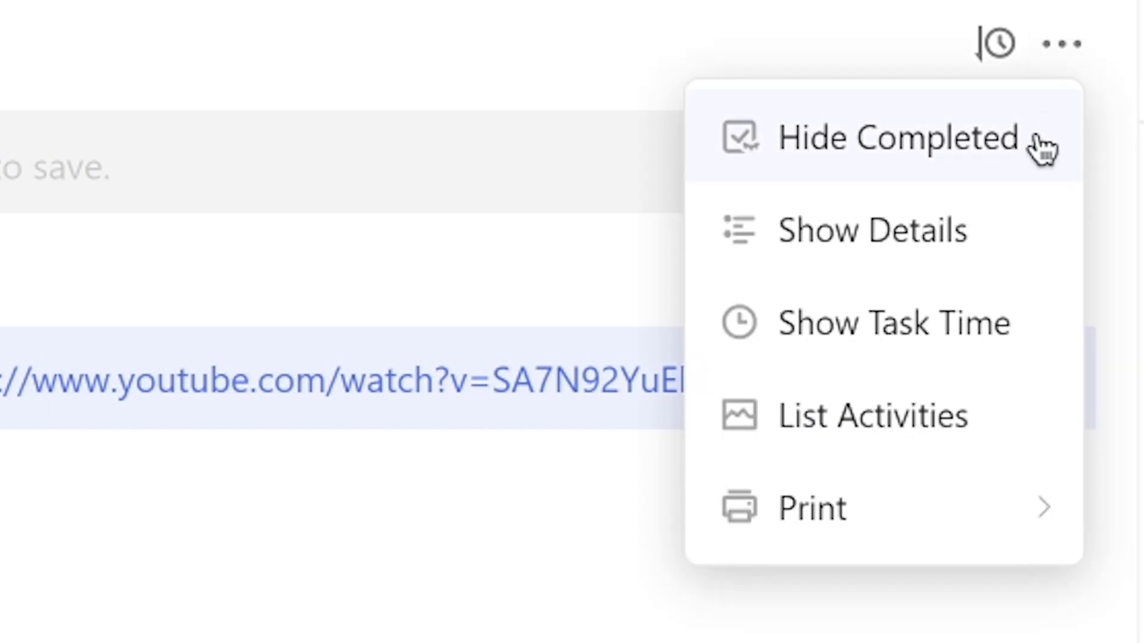
left_click(951, 339)
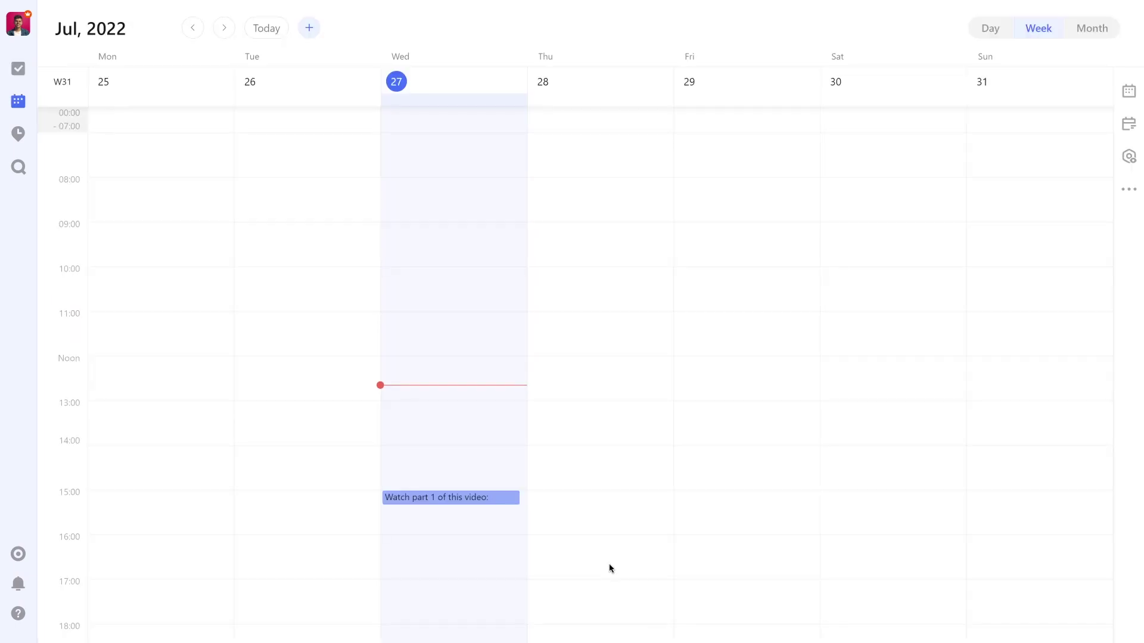
Open the calendar task, try the view options and arrange-tasks panel, then open the list filter.
left_click(448, 502)
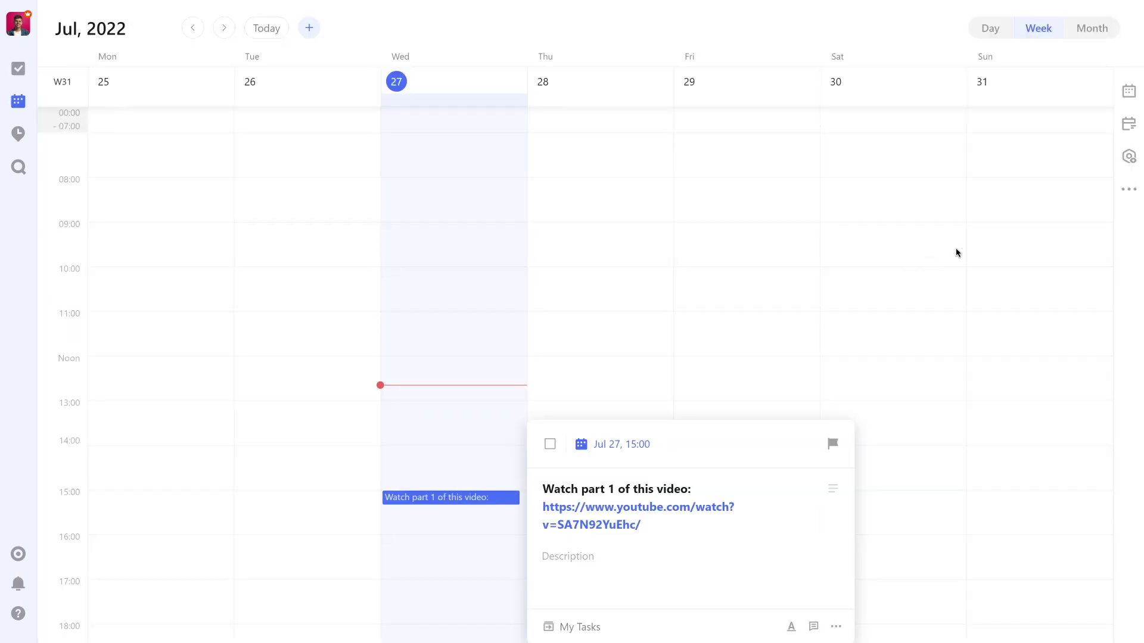
left_click(1135, 165)
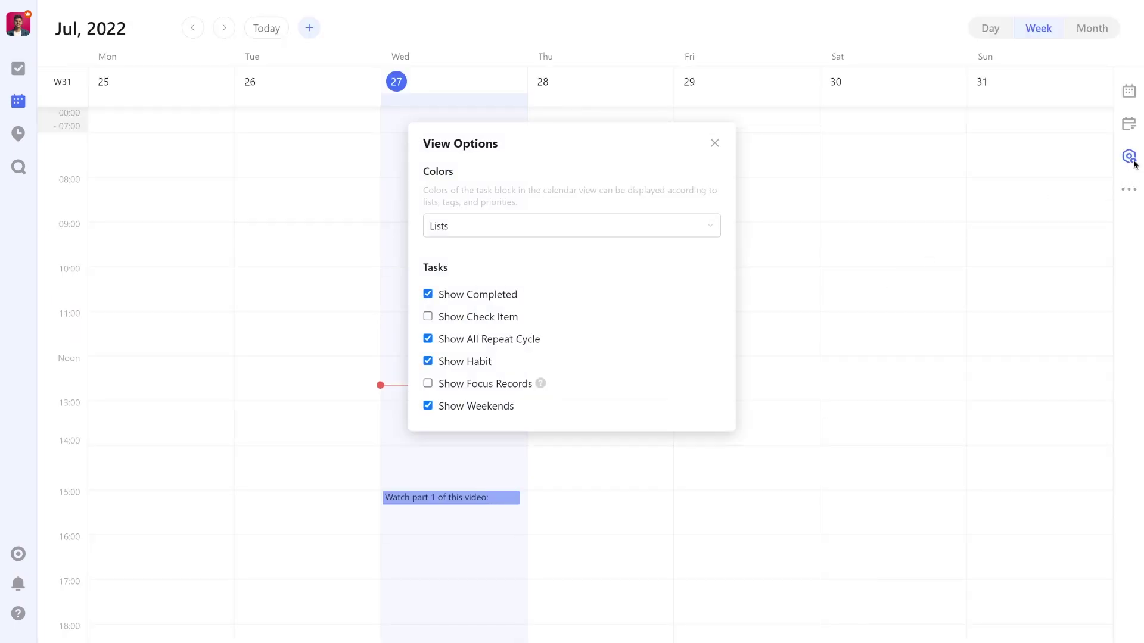
left_click(1129, 189)
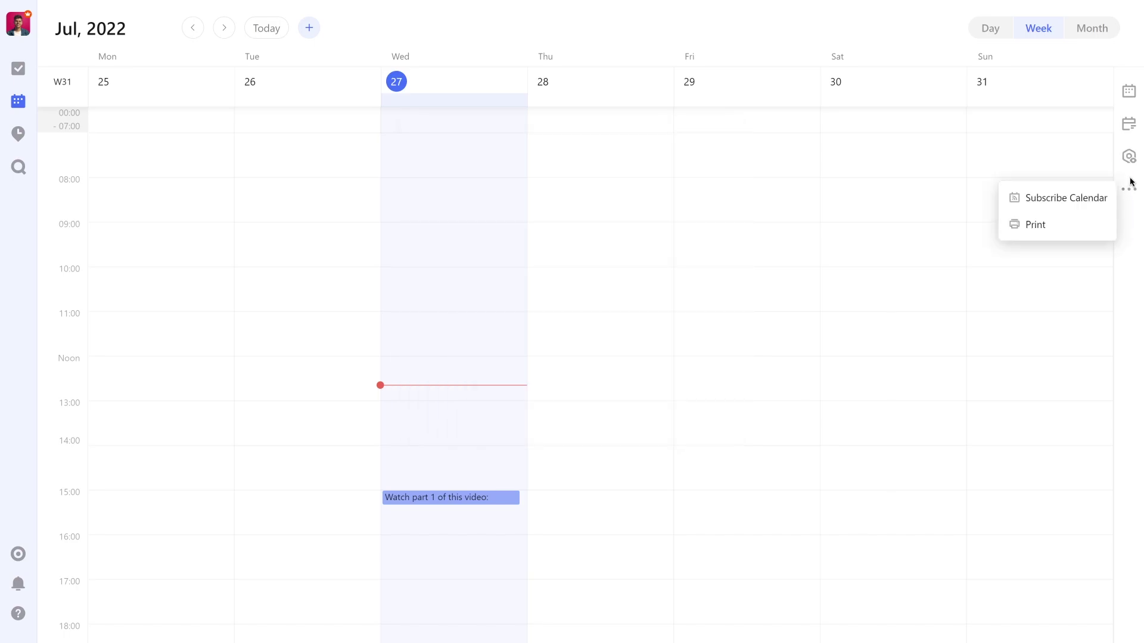
left_click(1129, 125)
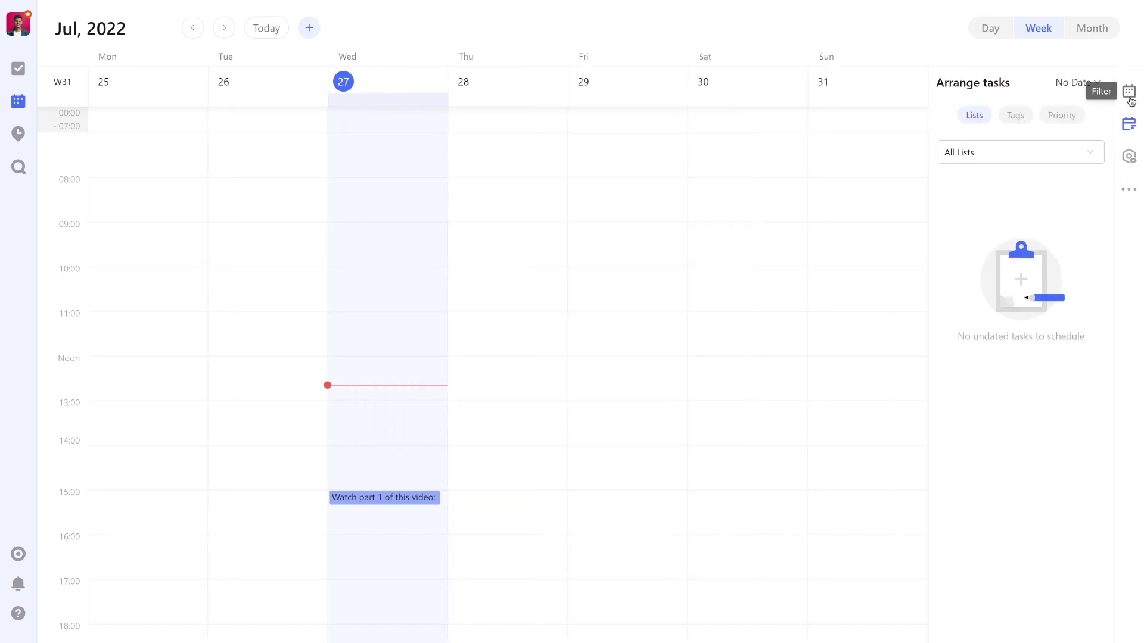
left_click(1129, 92)
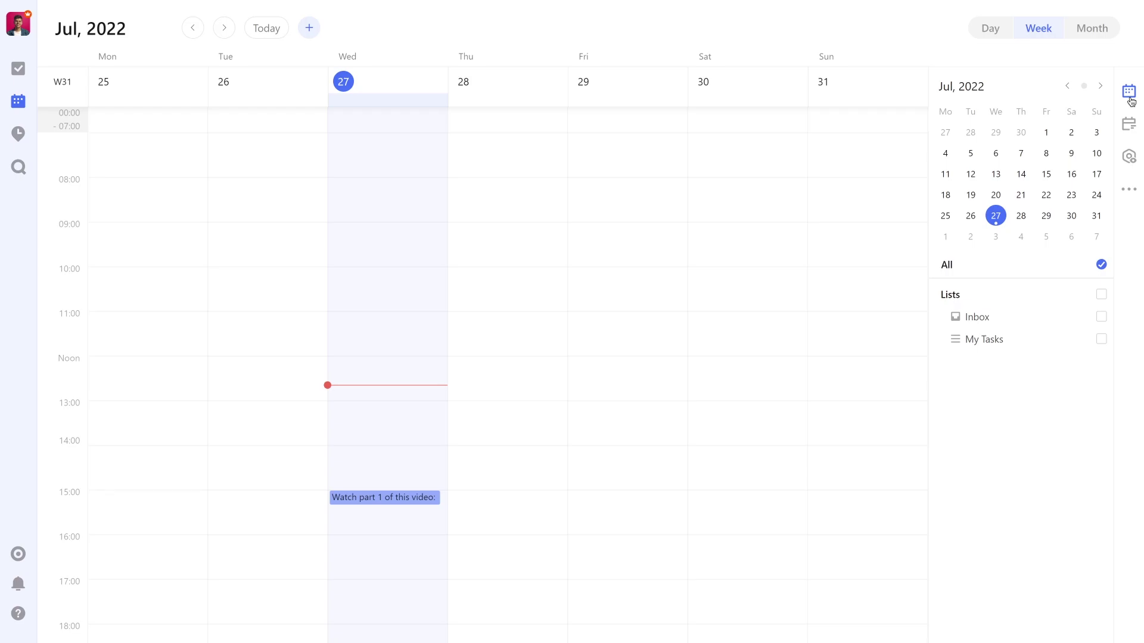
Edit the My Tasks list, choose red as its colour, and save.
left_click(17, 68)
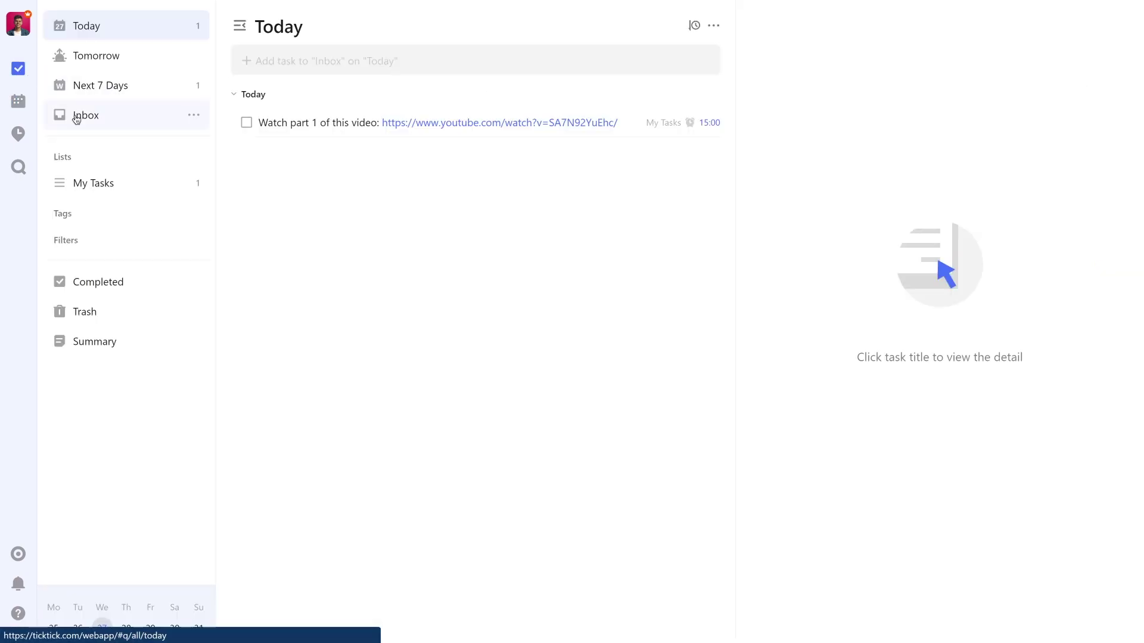
left_click(193, 183)
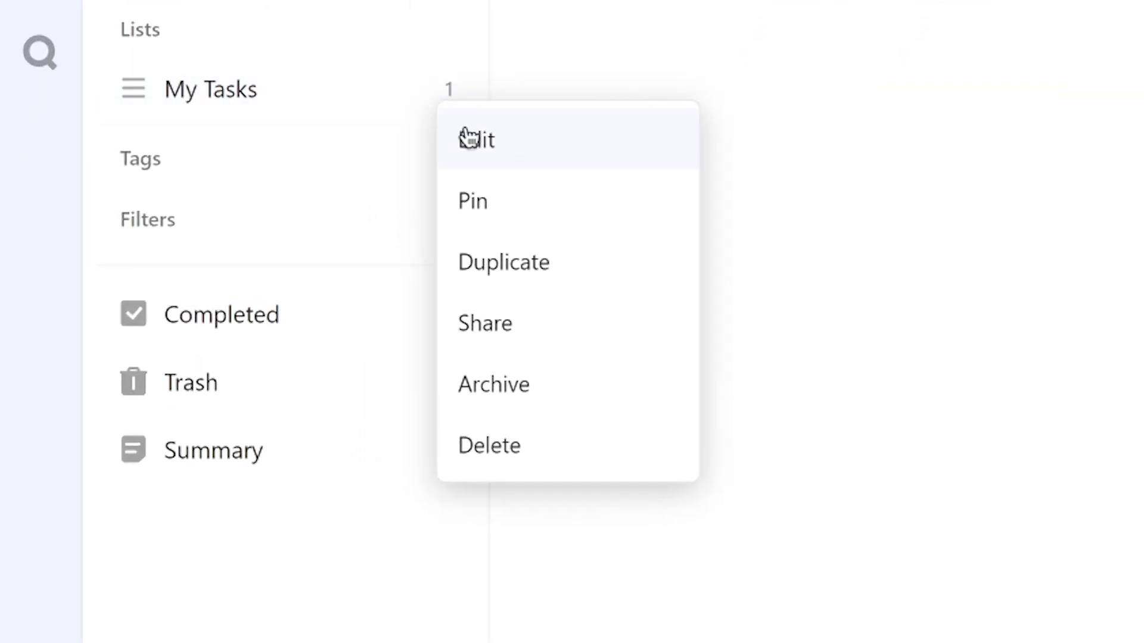
left_click(206, 204)
left_click(455, 217)
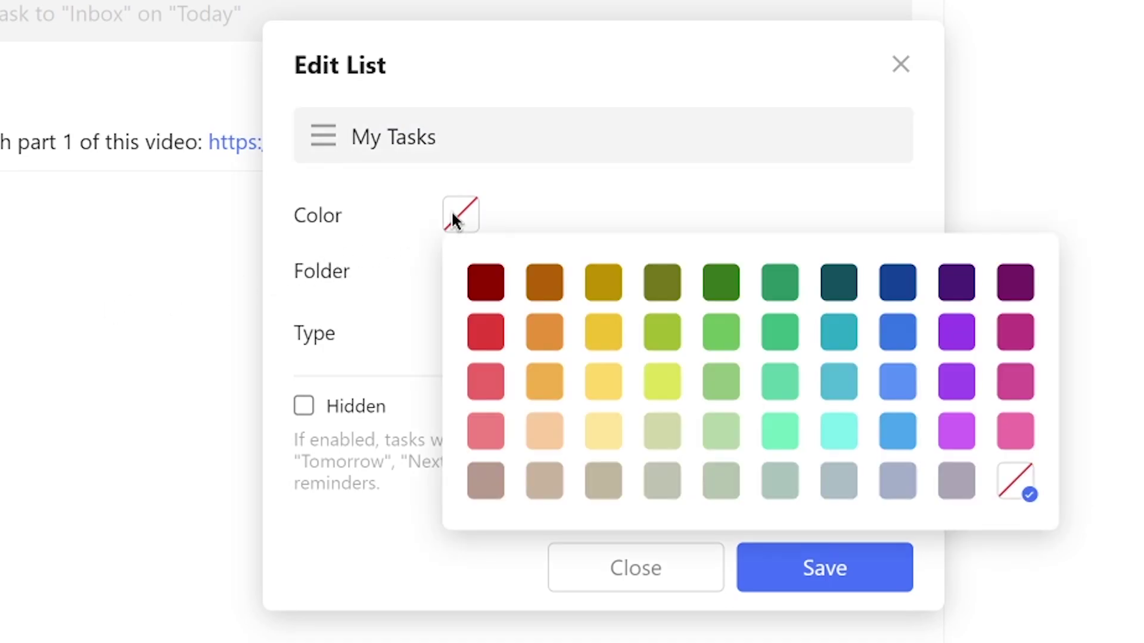
left_click(486, 332)
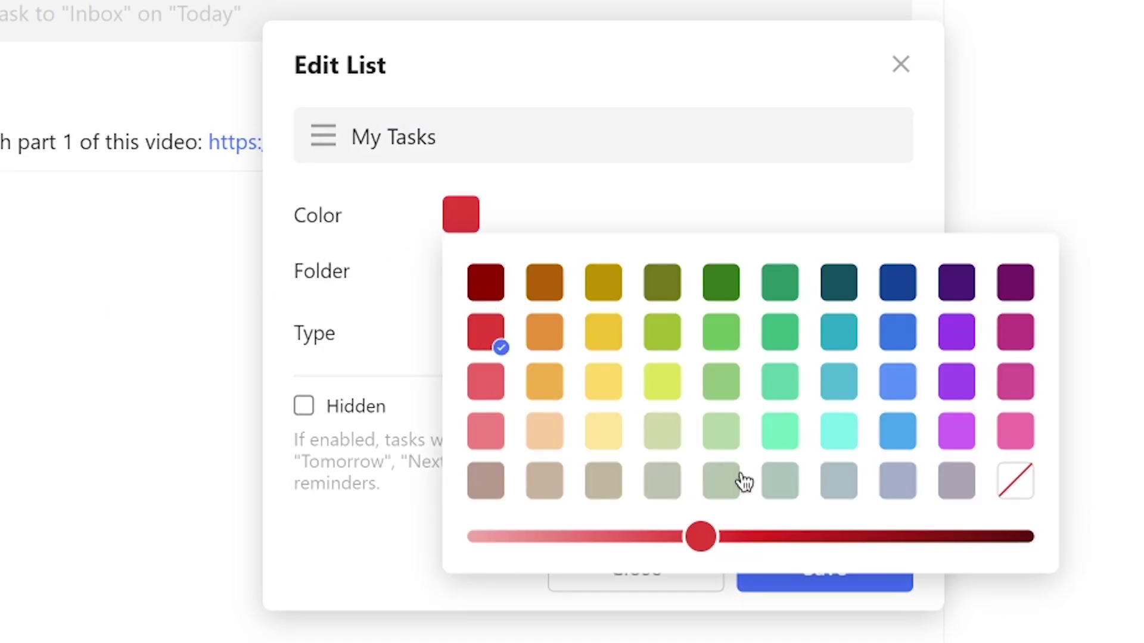
left_click(770, 579)
left_click(784, 580)
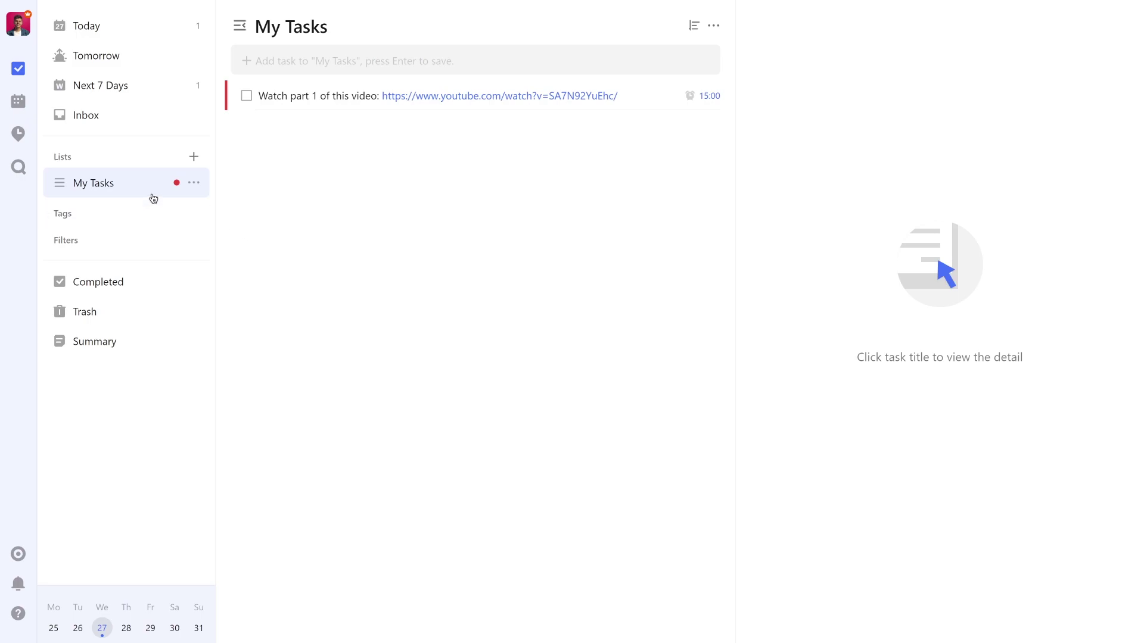
Switch to Calendar View and open the now-red task's details.
left_click(18, 105)
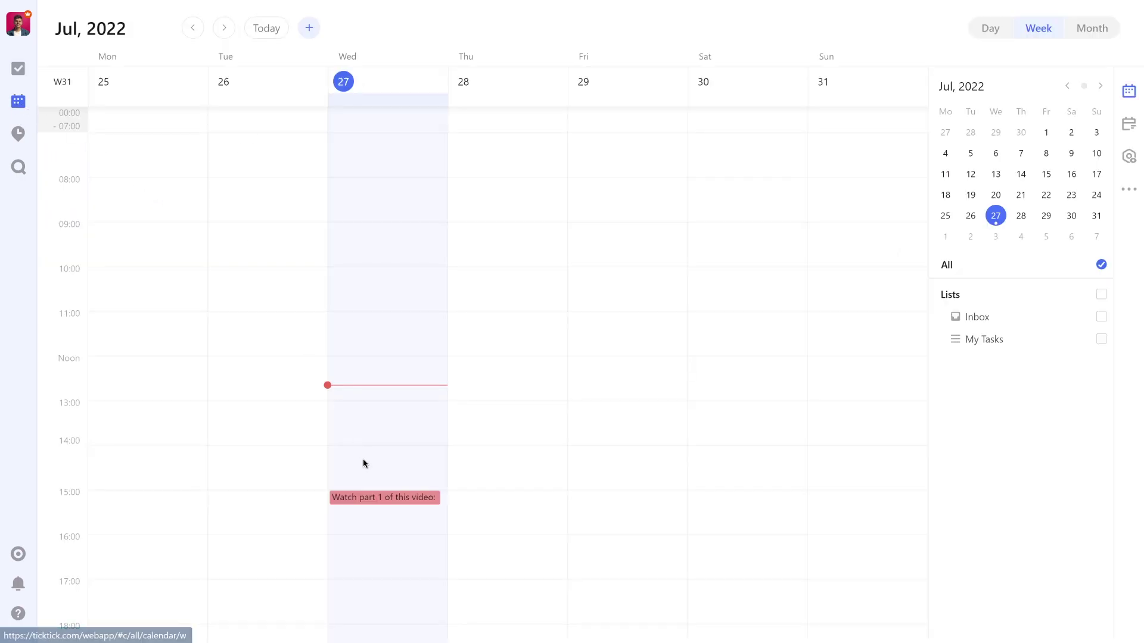
left_click(383, 501)
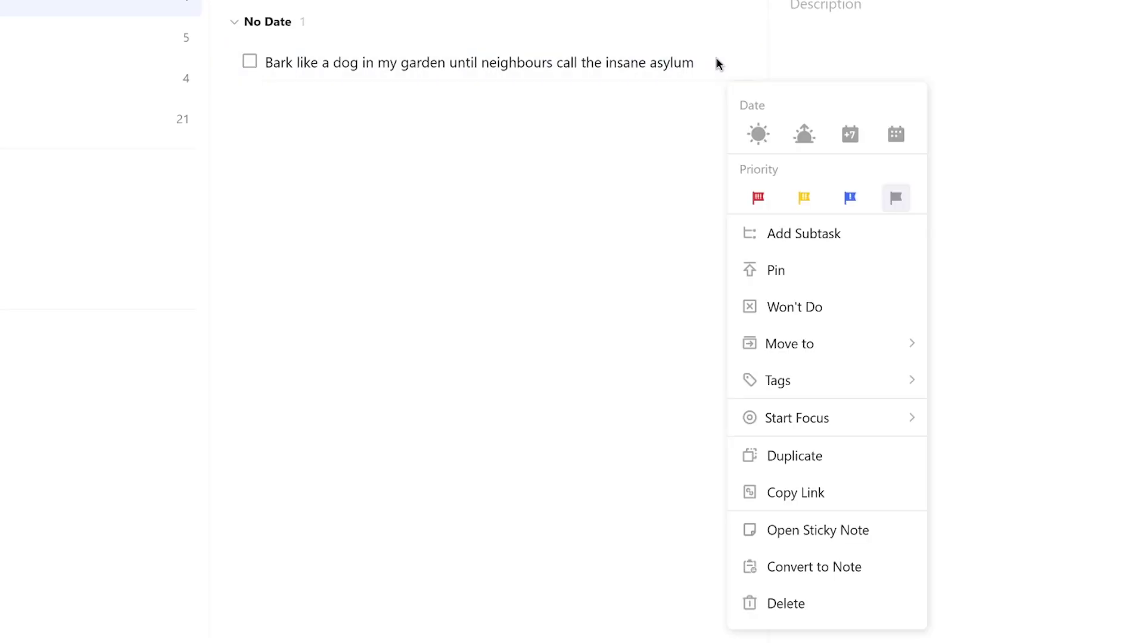
Switch the barking-dog task's estimate from Pomos to a 30-minute duration.
mouse_move(873, 423)
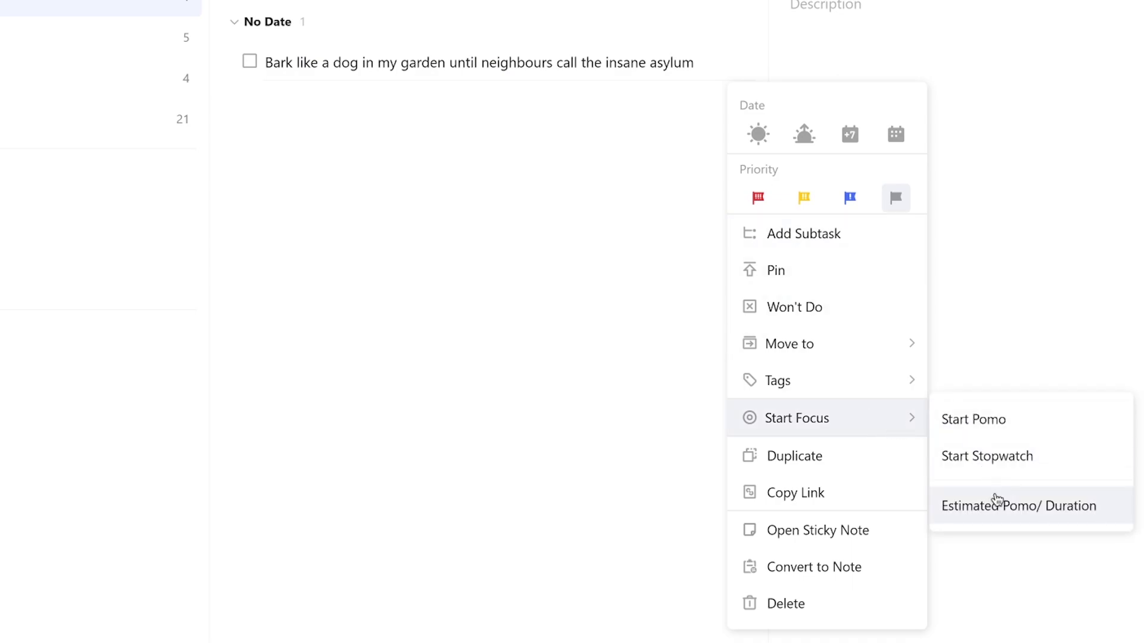
left_click(996, 499)
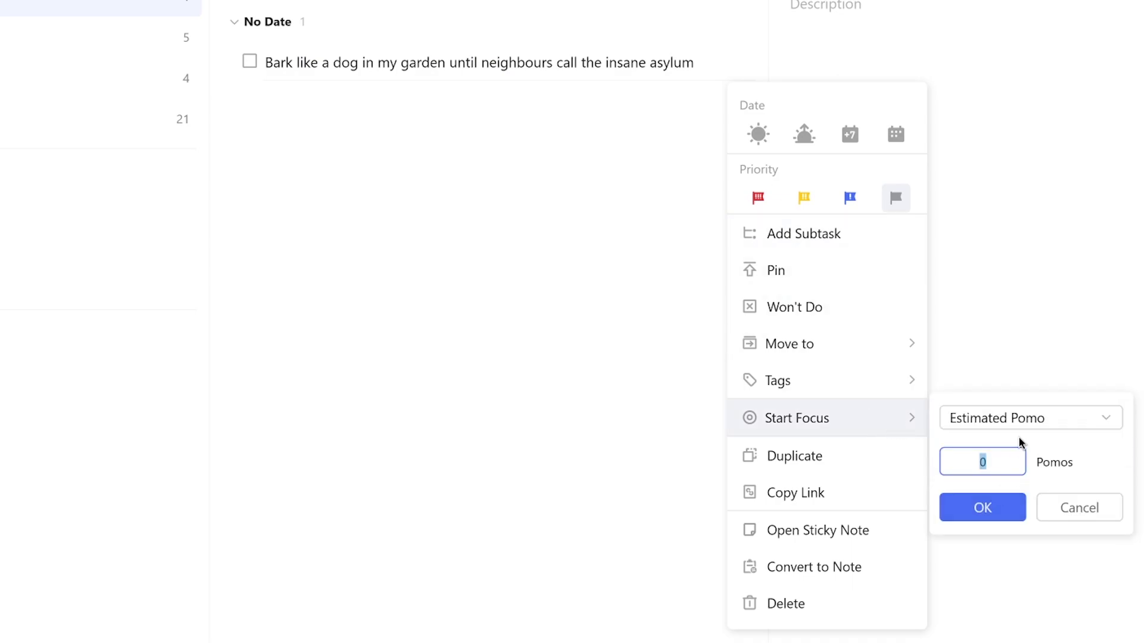
left_click(1020, 420)
left_click(1039, 483)
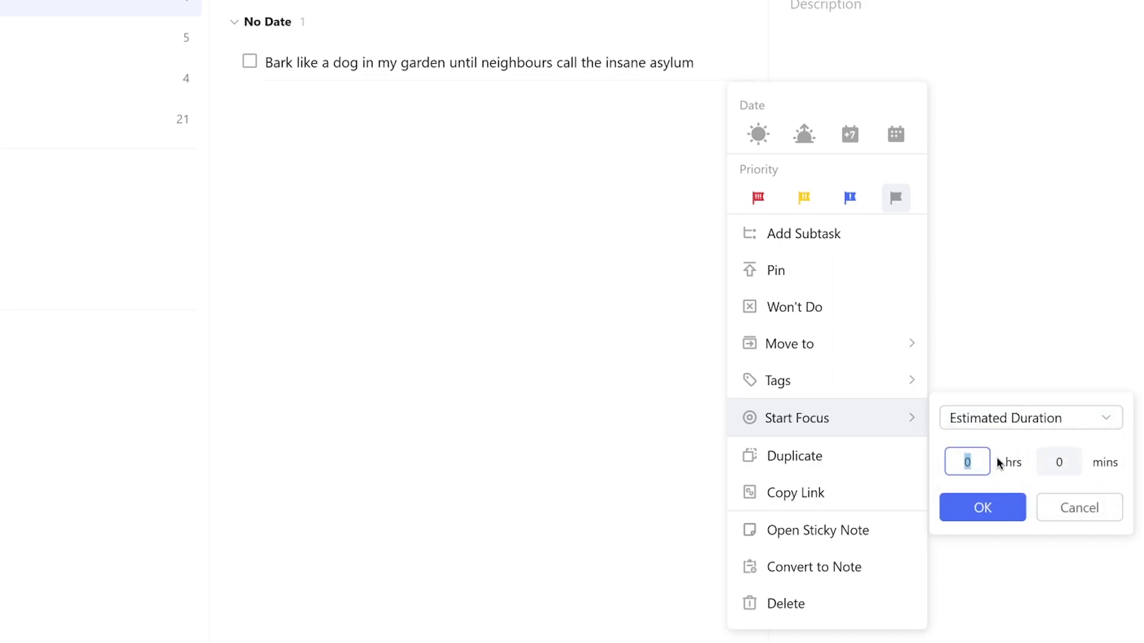
left_click(1077, 460)
type("30")
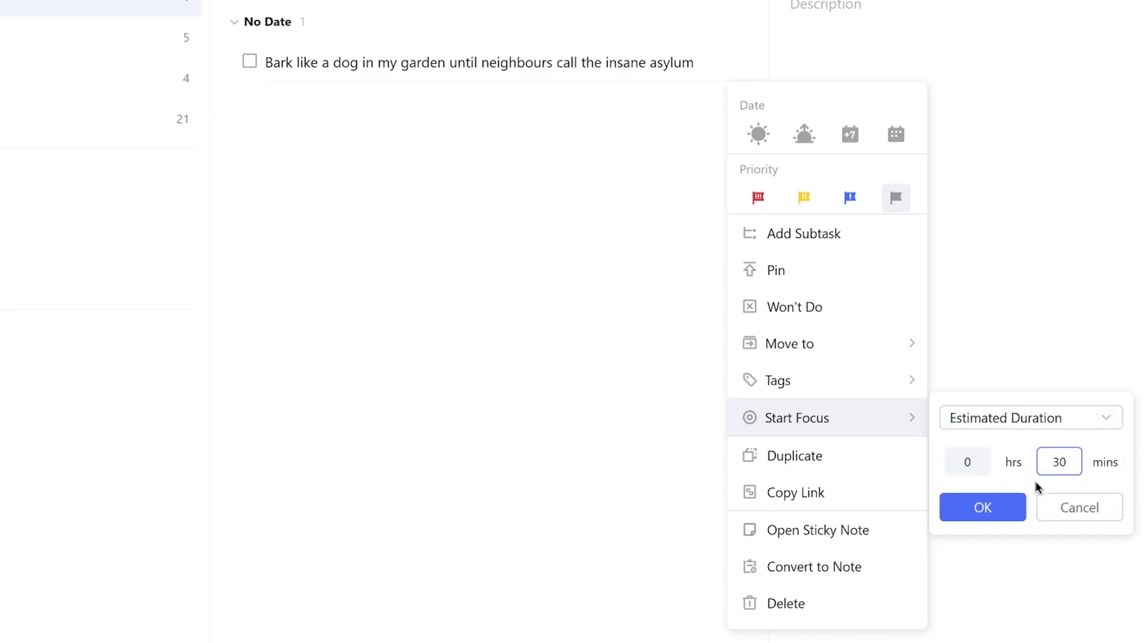
left_click(1009, 508)
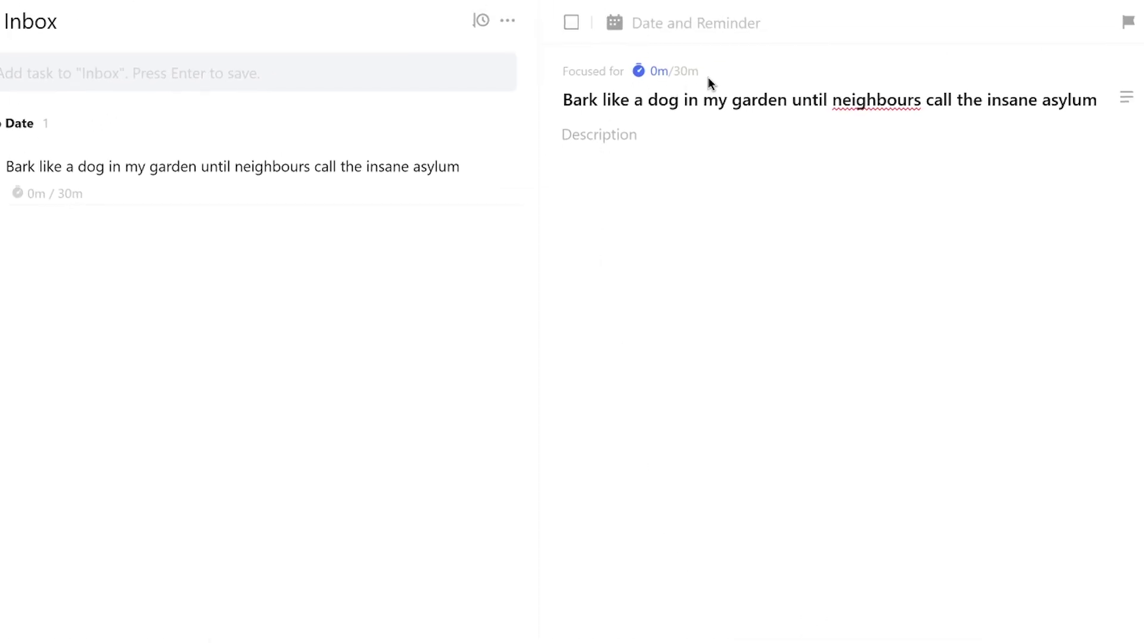
Open the task's 0m/30m focus options menu, then dismiss it.
left_click(659, 73)
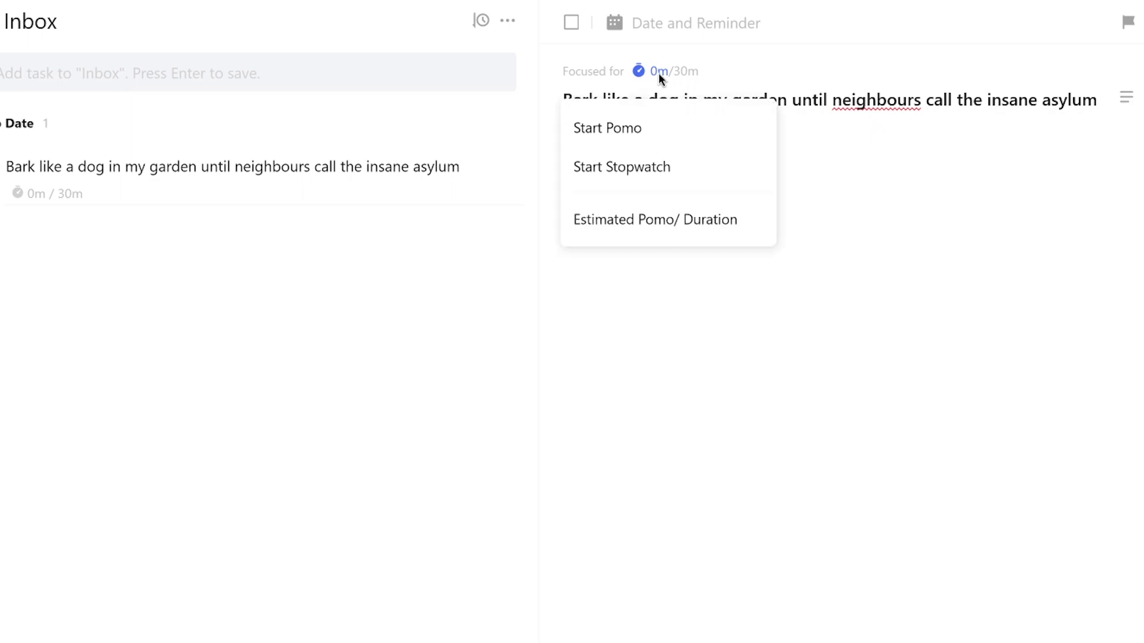
left_click(658, 166)
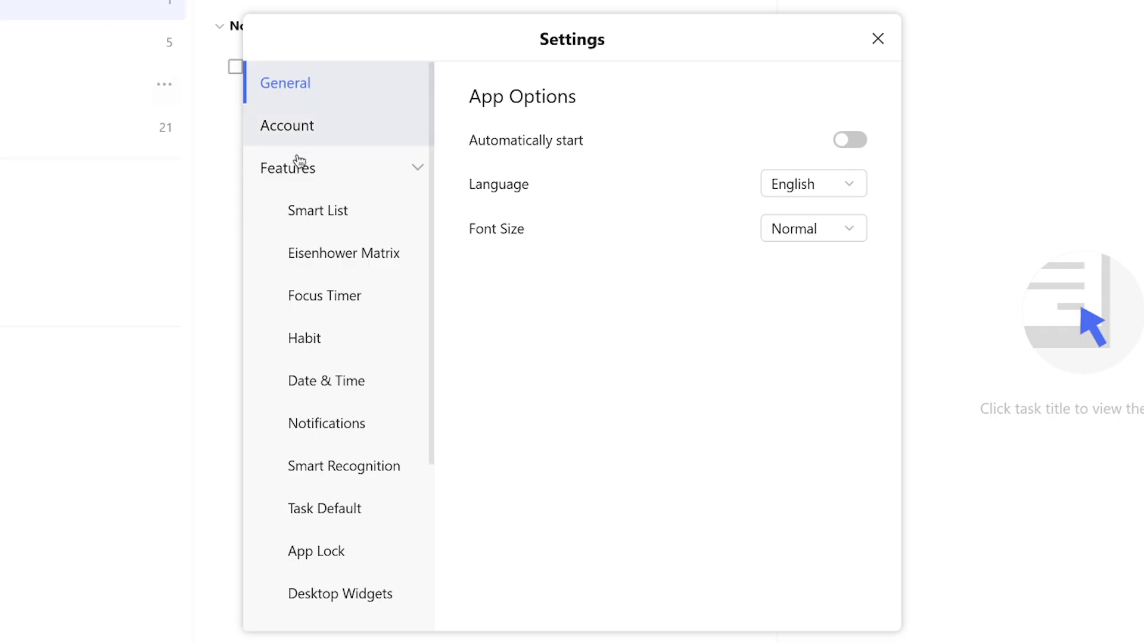
In Focus Timer settings, set Pomo to 20, short break to 7 and long break to 12 minutes.
left_click(331, 183)
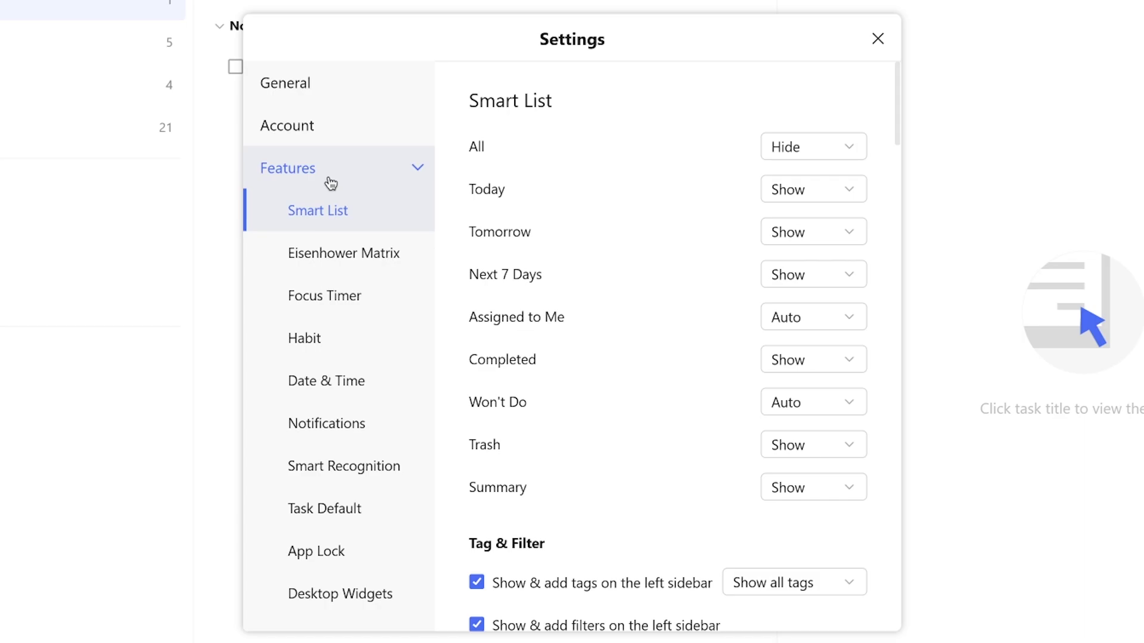
left_click(340, 298)
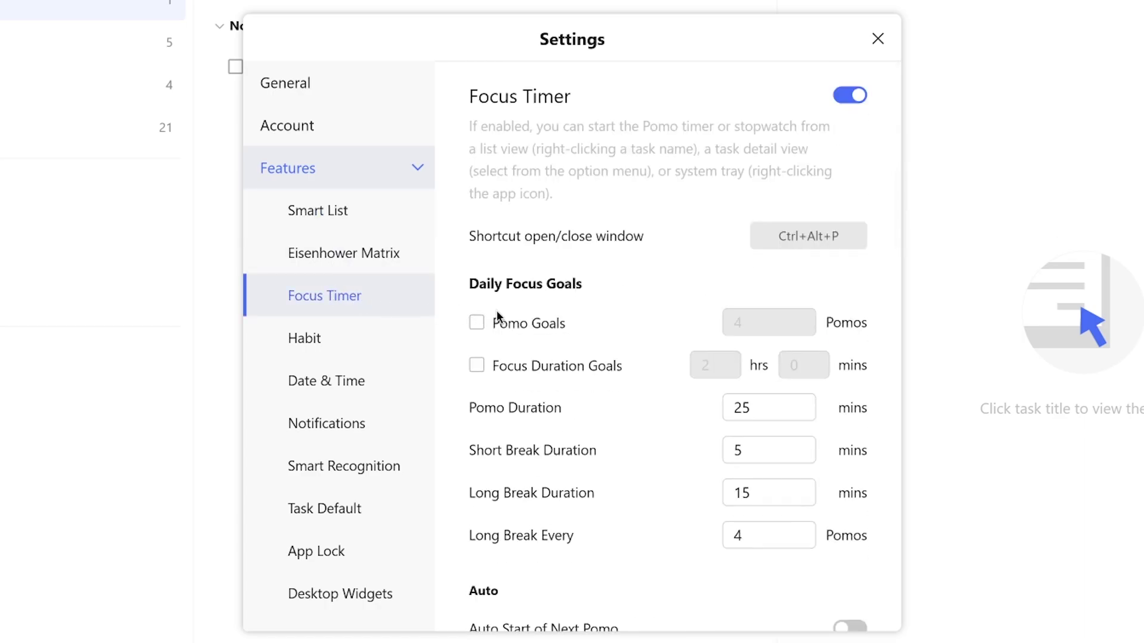
scroll(608, 327, "down", 1)
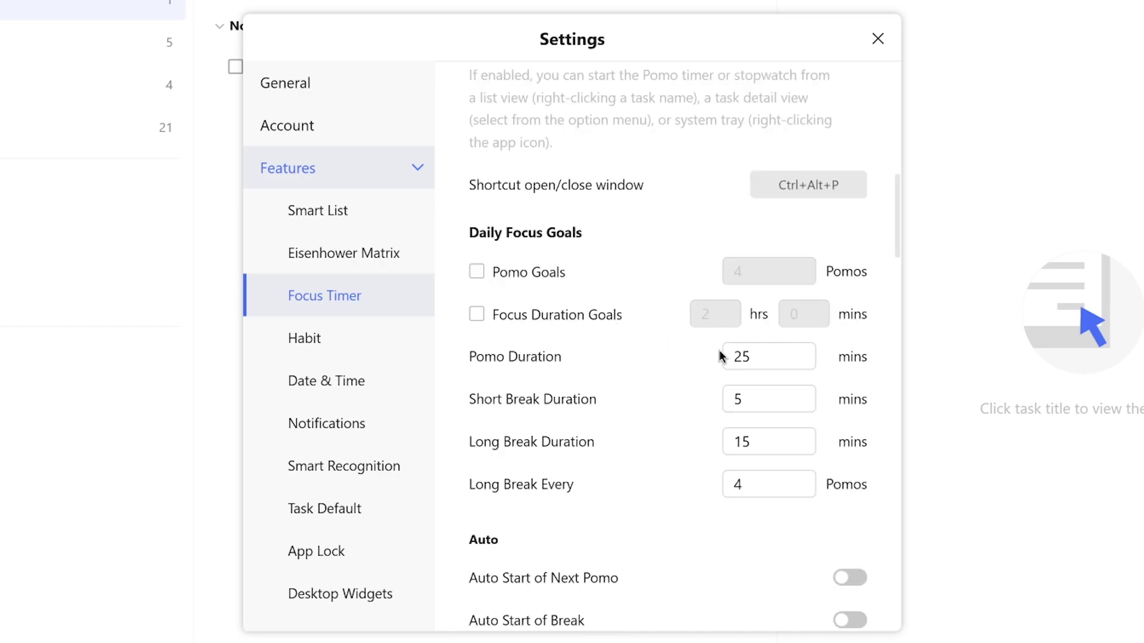
left_click_drag(763, 353, 720, 357)
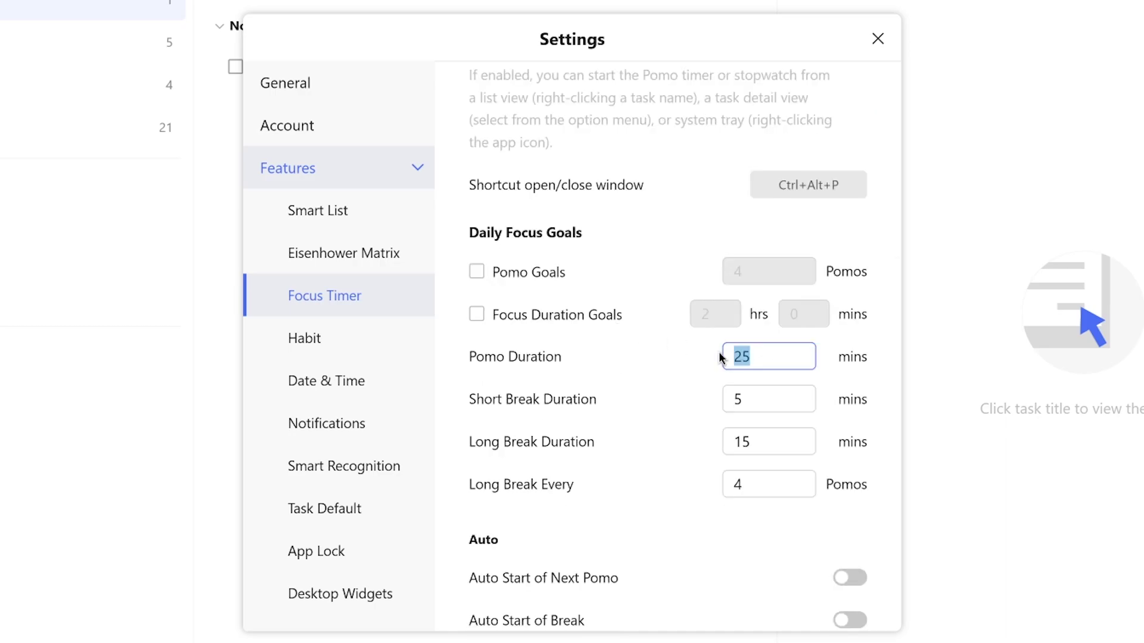
type("20")
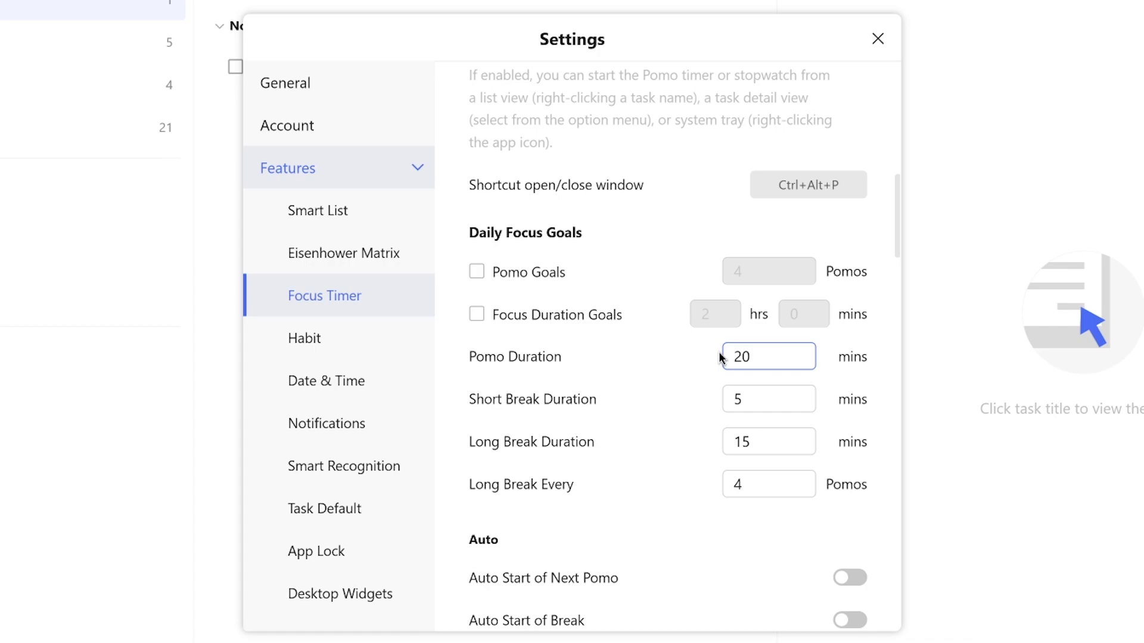
left_click_drag(755, 398, 722, 402)
type("7")
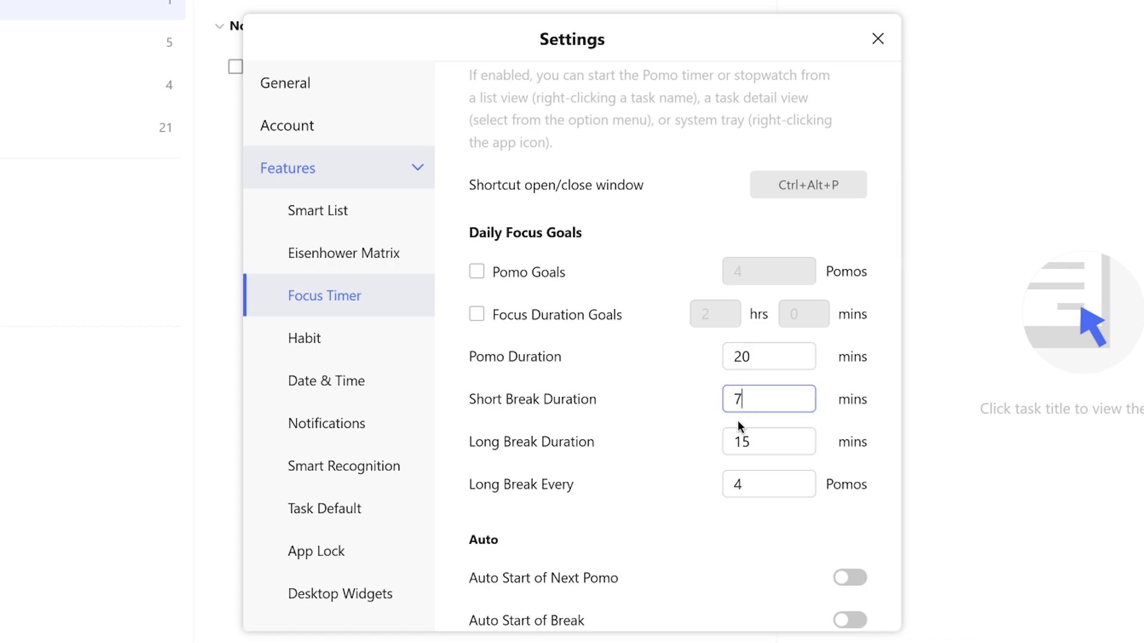
left_click(747, 446)
type("2")
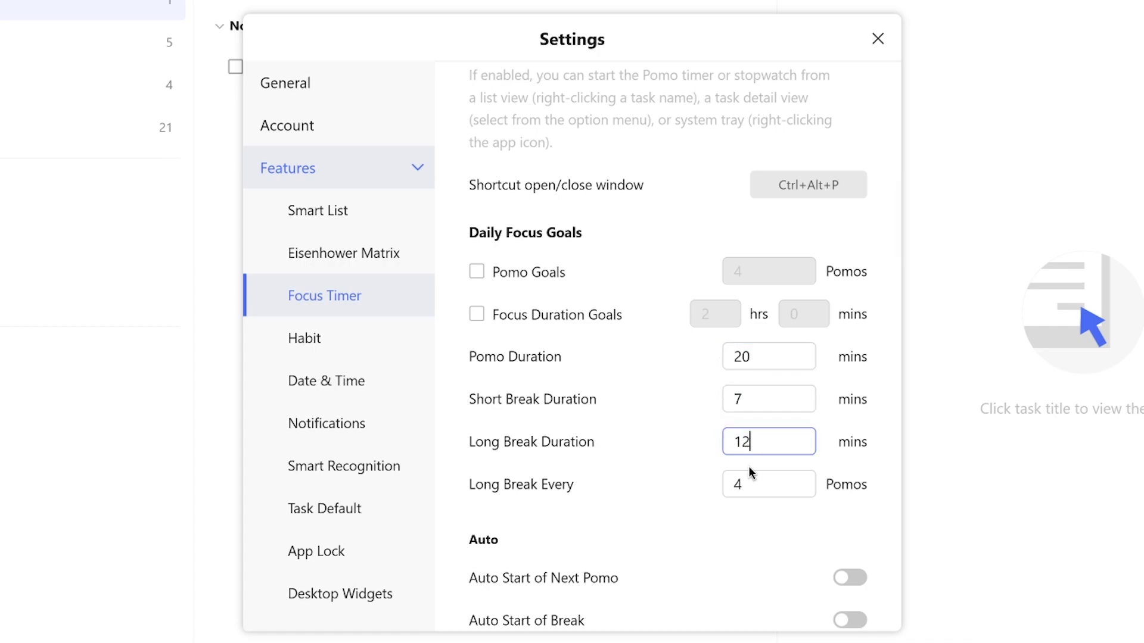
Set a long break every 3 Pomos and turn on auto-start for breaks and next Pomos.
left_click_drag(752, 478, 715, 492)
type("3")
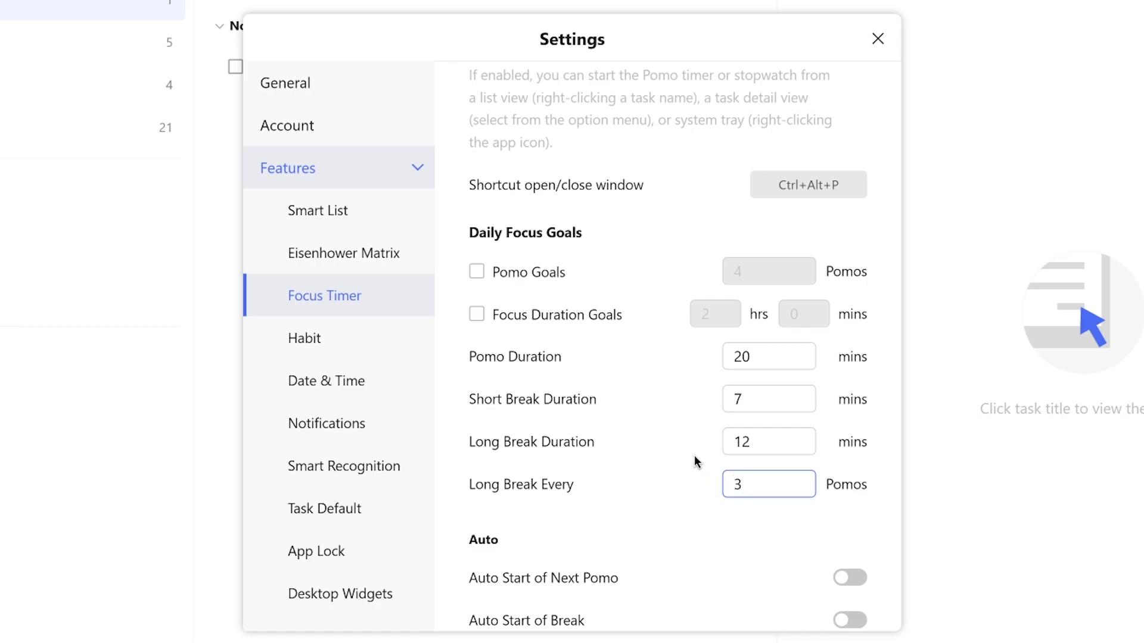
scroll(695, 462, "down", 3)
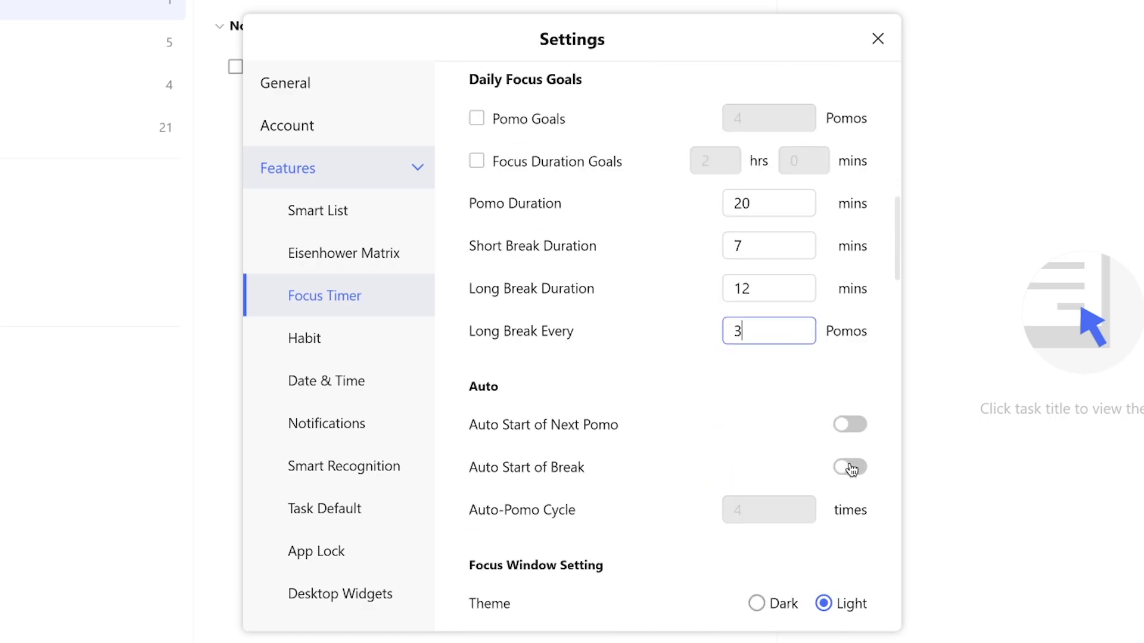
left_click(850, 467)
left_click(857, 438)
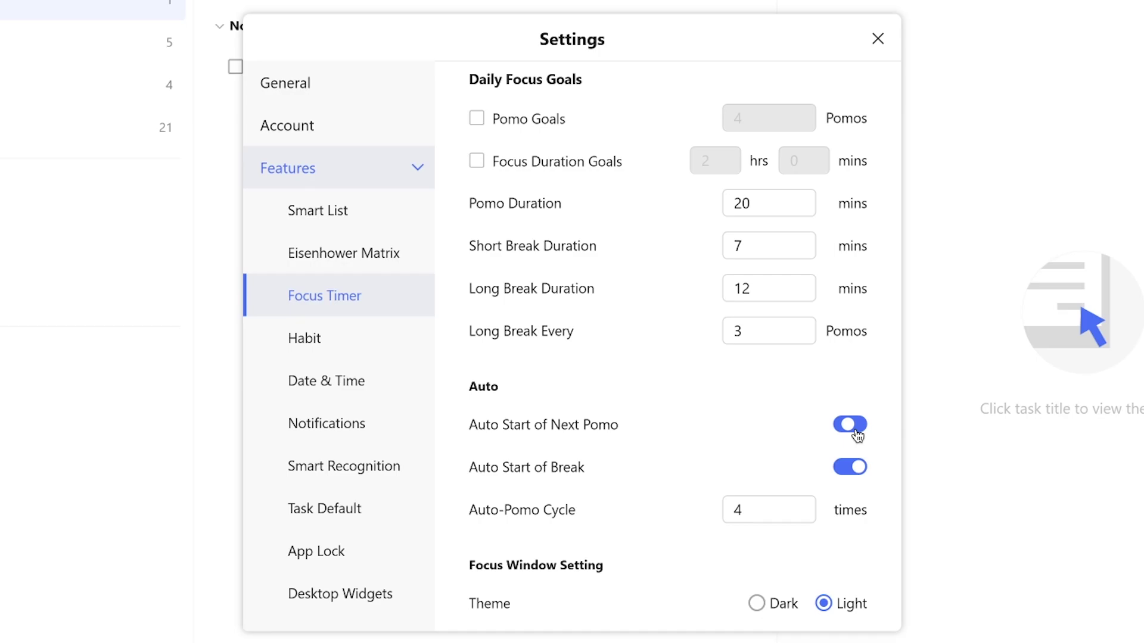
scroll(856, 438, "down", 2)
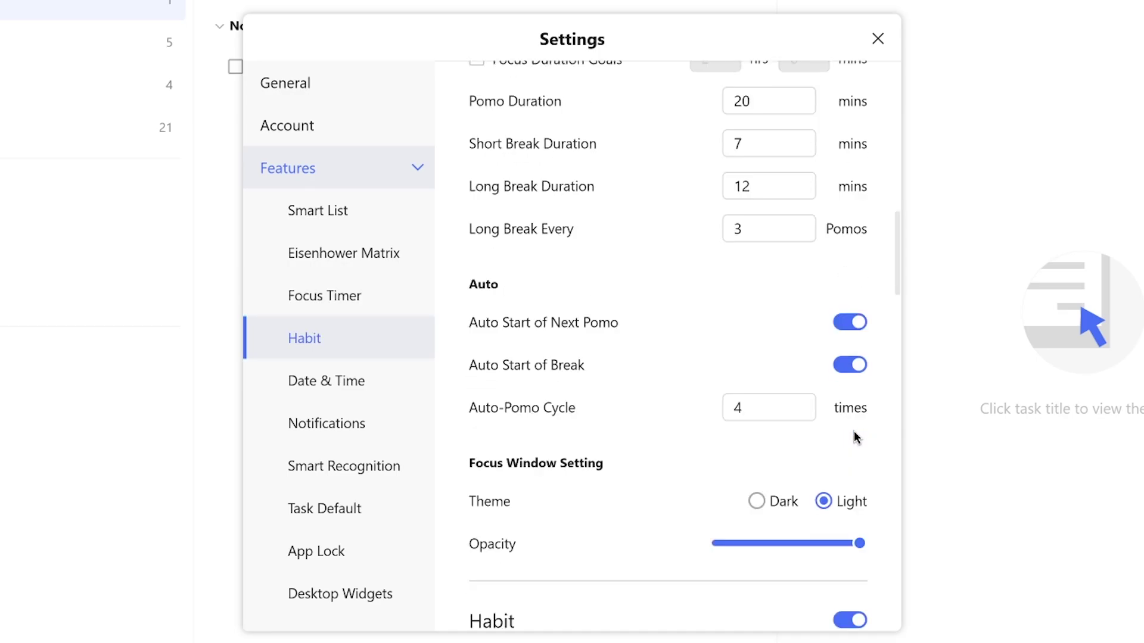
scroll(856, 437, "down", 2)
scroll(855, 435, "up", 5)
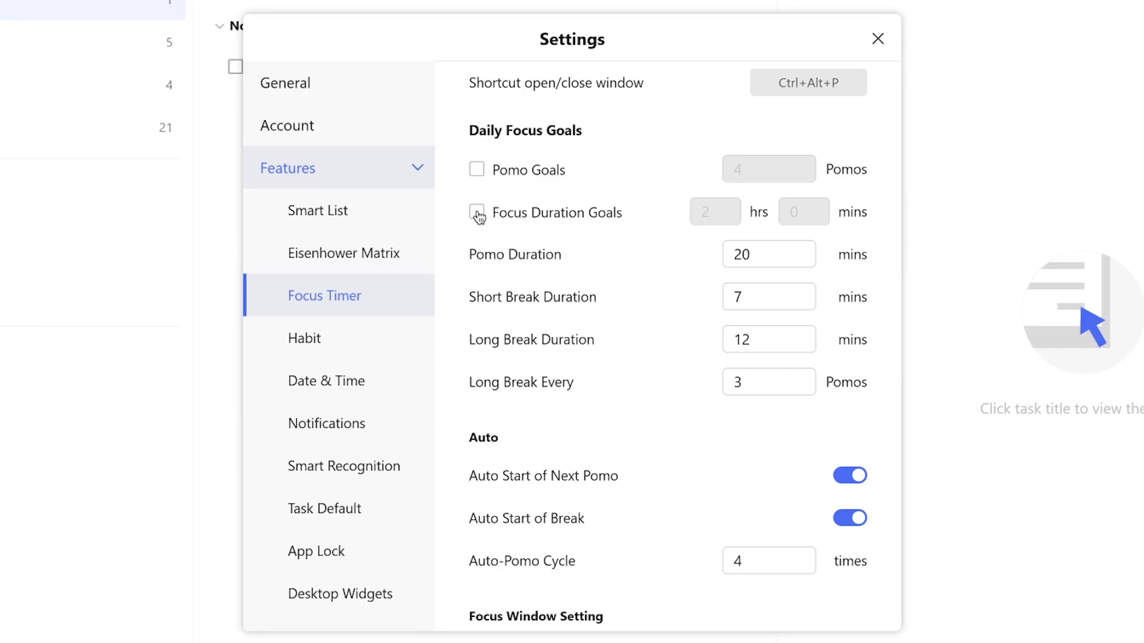
Enable the Focus Duration and Pomo daily goals, changing the Pomo goal to 5.
left_click(477, 213)
left_click(474, 172)
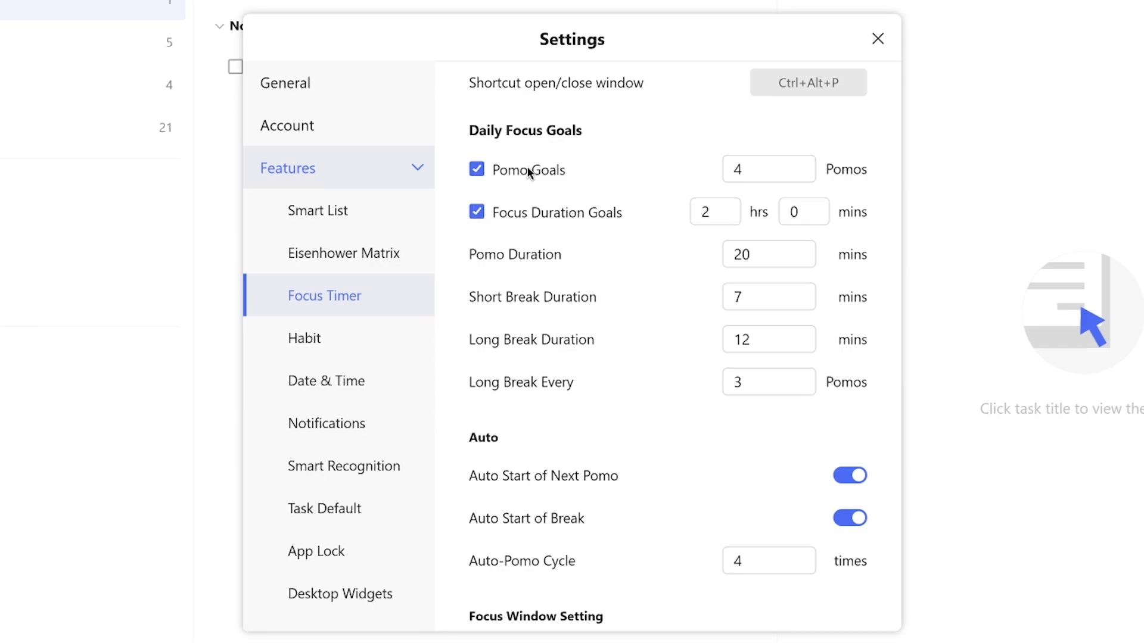
double_click(775, 171)
type("5")
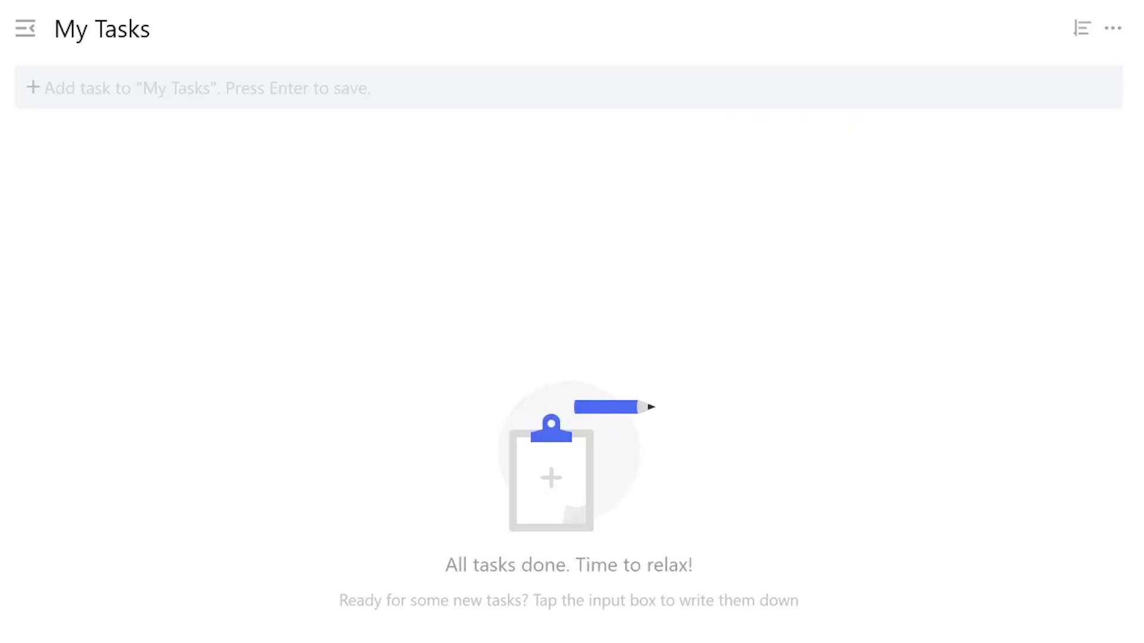
Add the task 'Design Marketing Poster' with a newly created #Photoshop tag.
left_click(352, 83)
type("Design ")
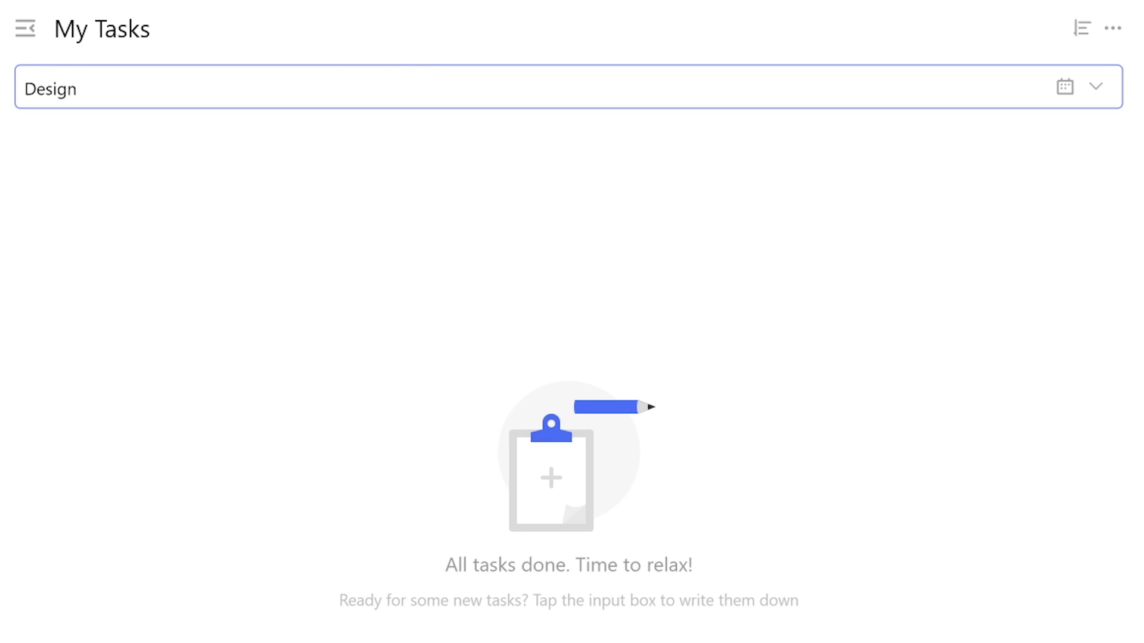
type("Marketig")
key("BackSpace")
type("ng ")
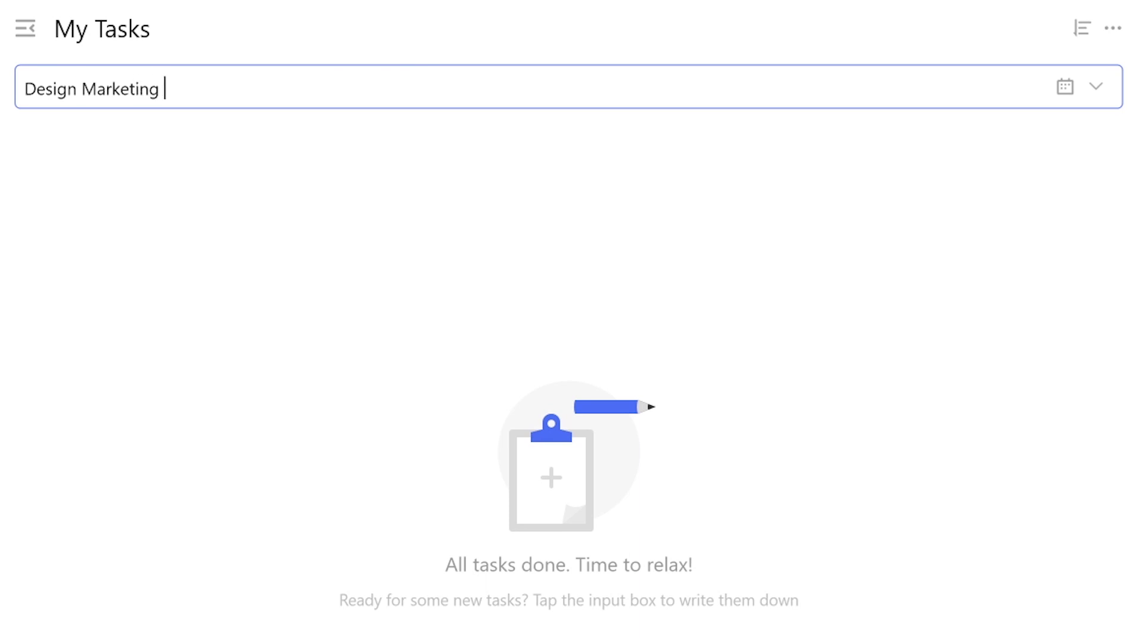
type("Poster #P")
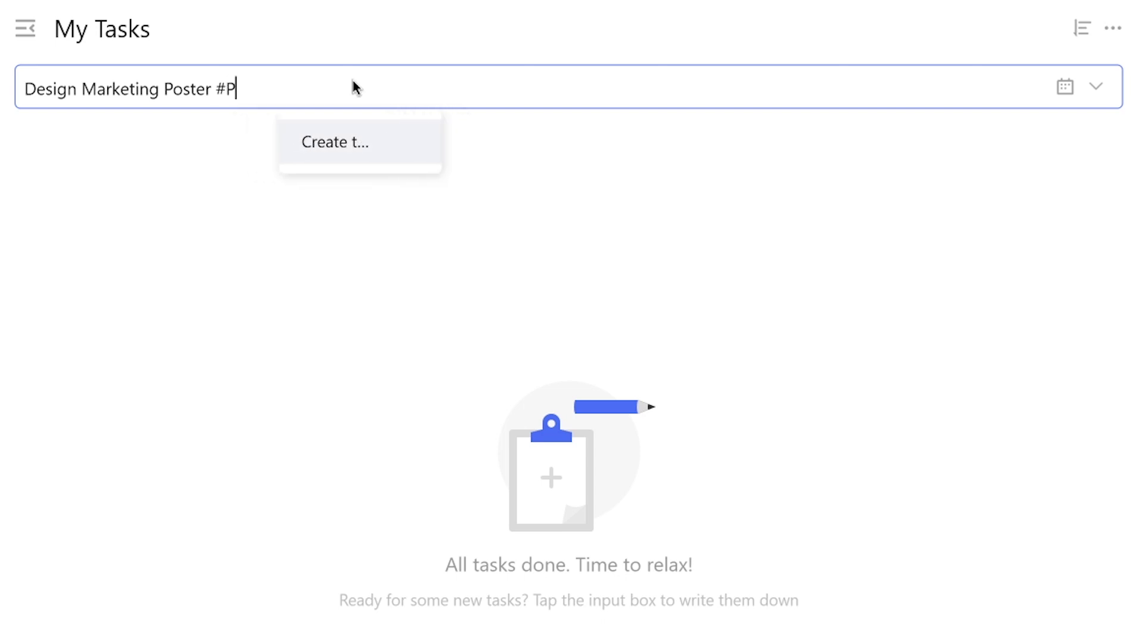
type("hotoshop")
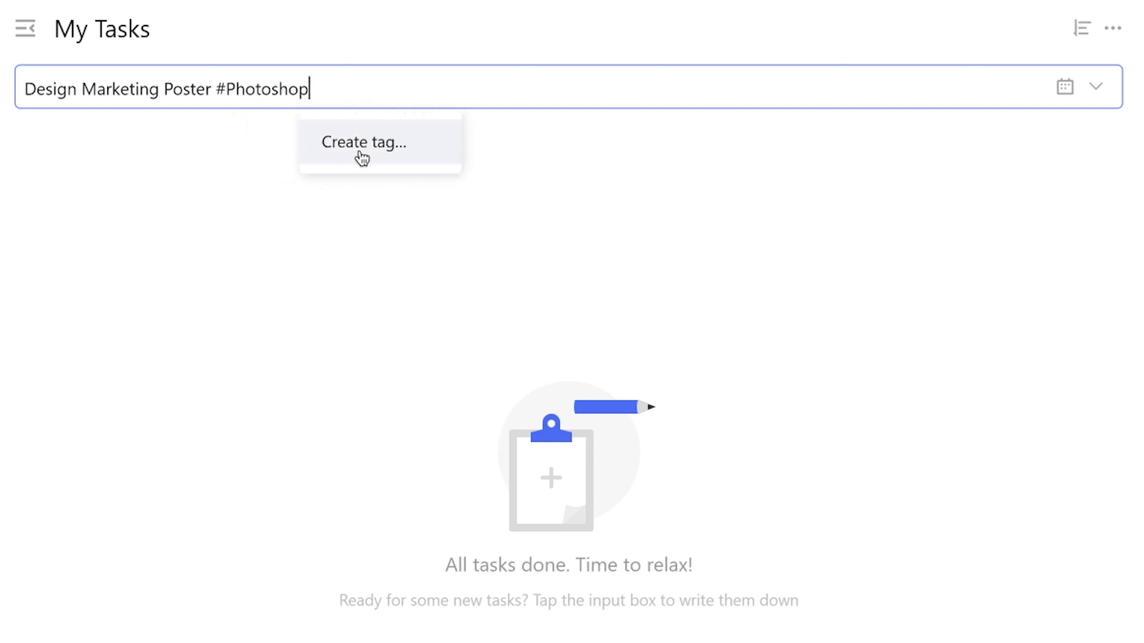
left_click(359, 147)
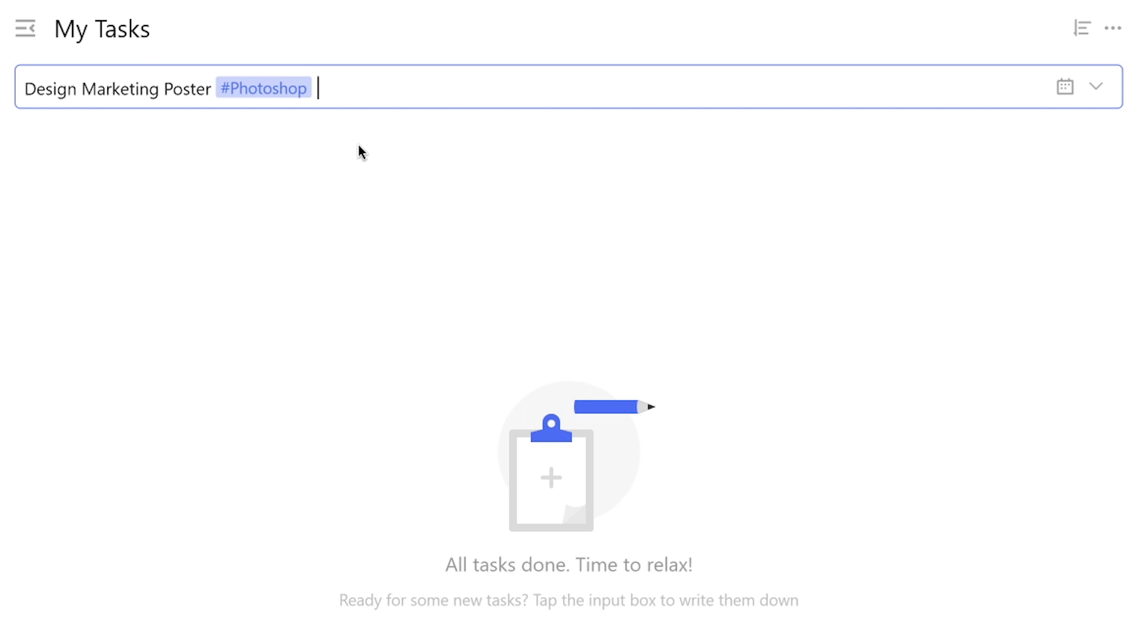
key("Return")
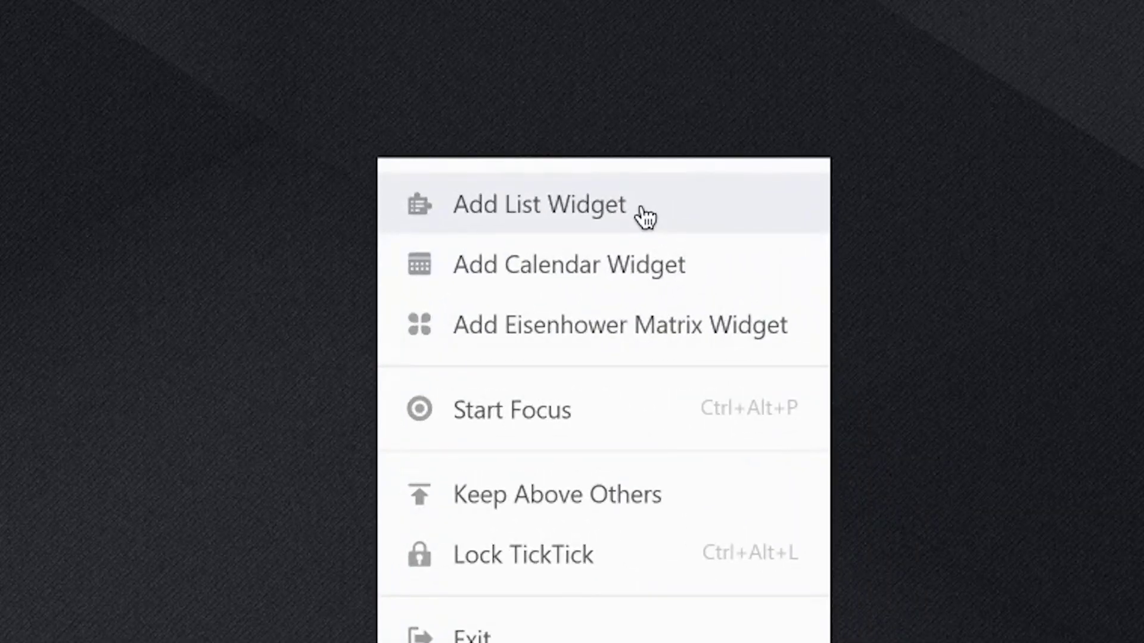
Add a desktop list widget set to show the Photoshop tag.
left_click(645, 218)
left_click(807, 38)
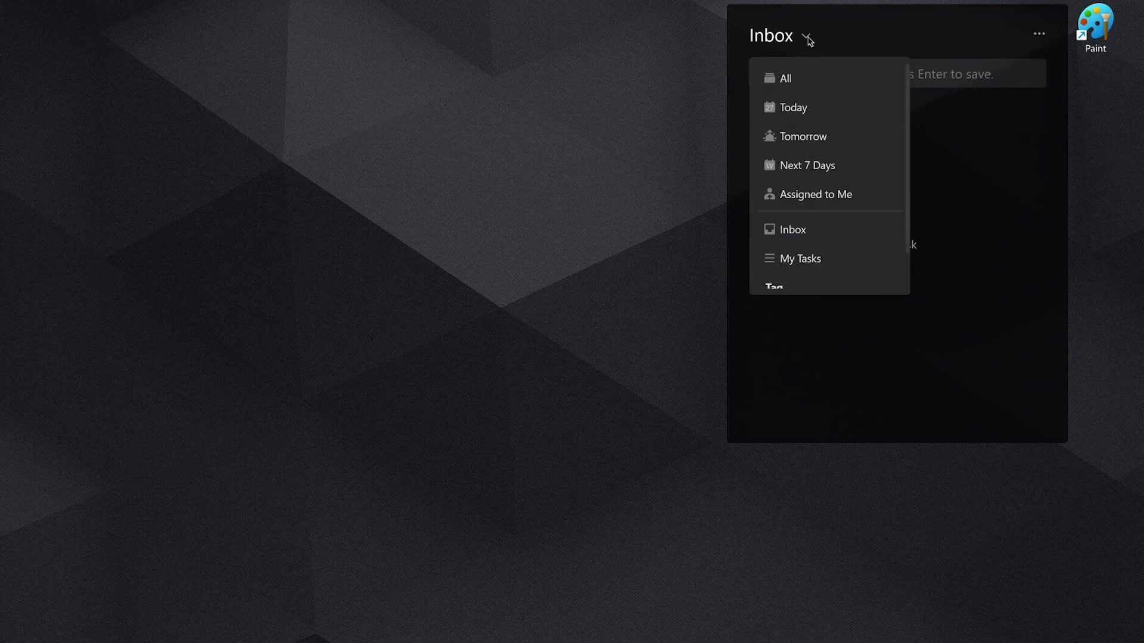
scroll(848, 152, "down", 1)
left_click(822, 274)
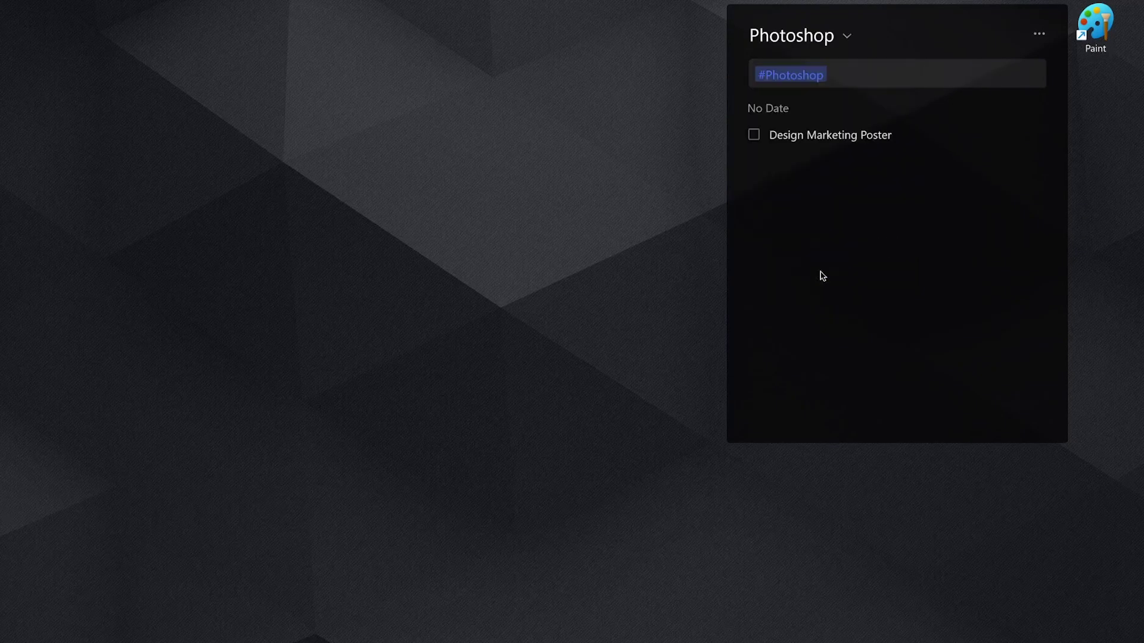
Resize the Photoshop widget shorter and narrower to fit its single task.
left_click_drag(1063, 442, 1069, 114)
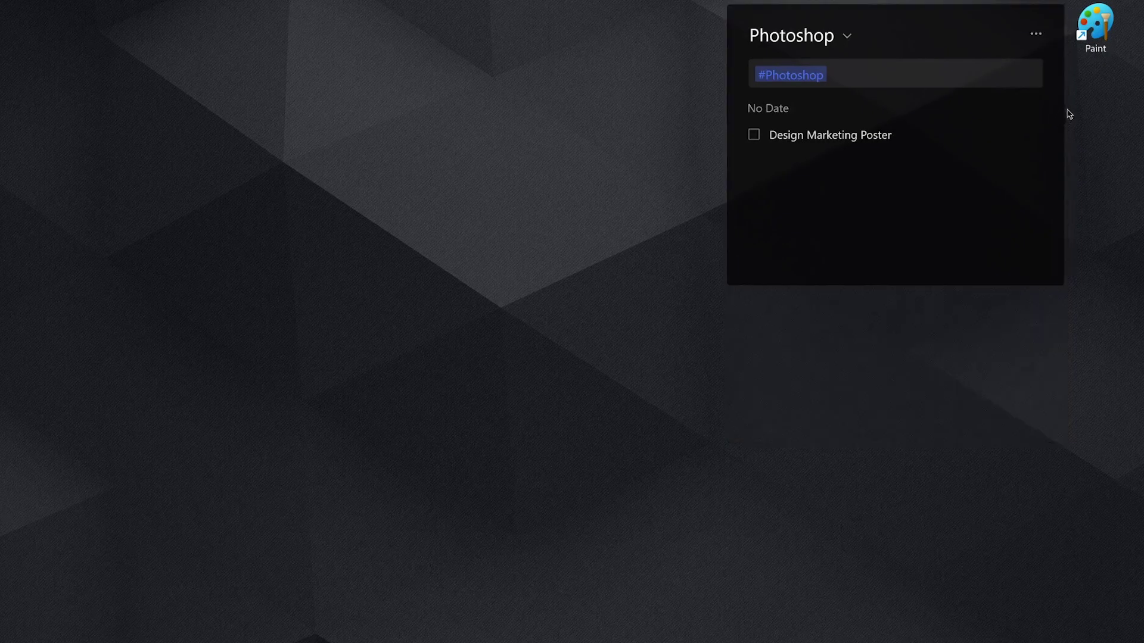
left_click(1099, 34)
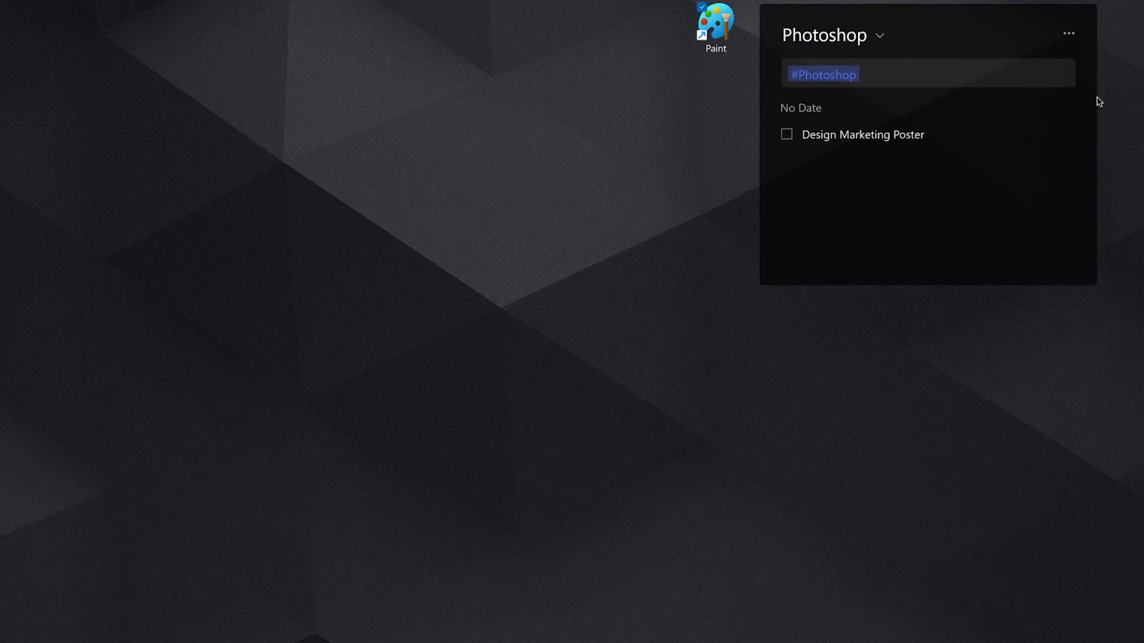
left_click_drag(1094, 93, 1000, 90)
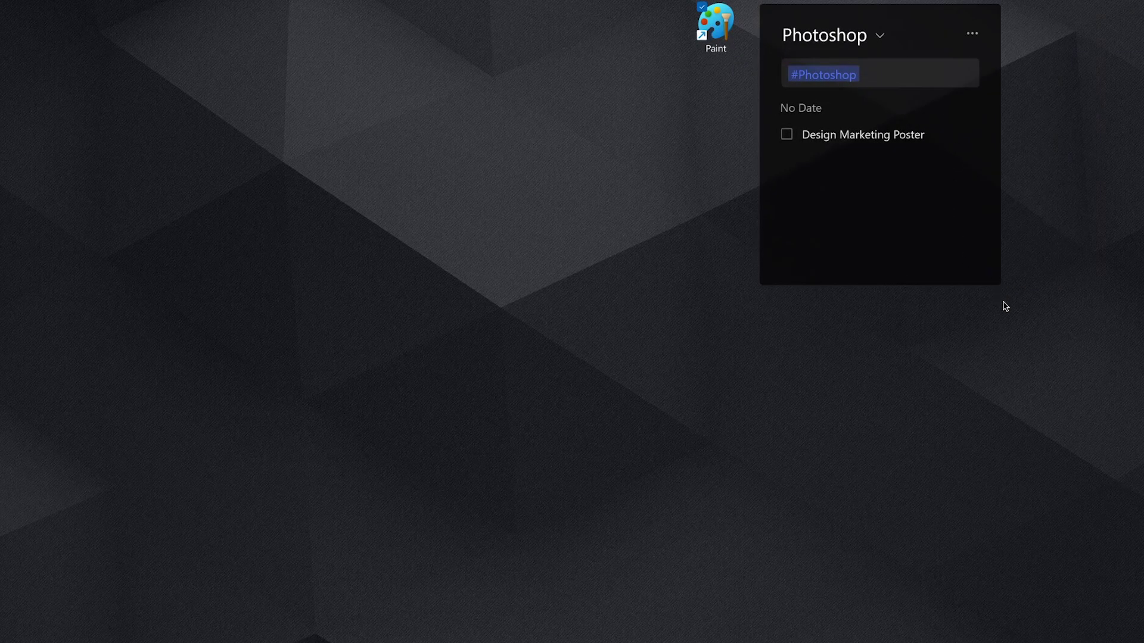
mouse_move(952, 139)
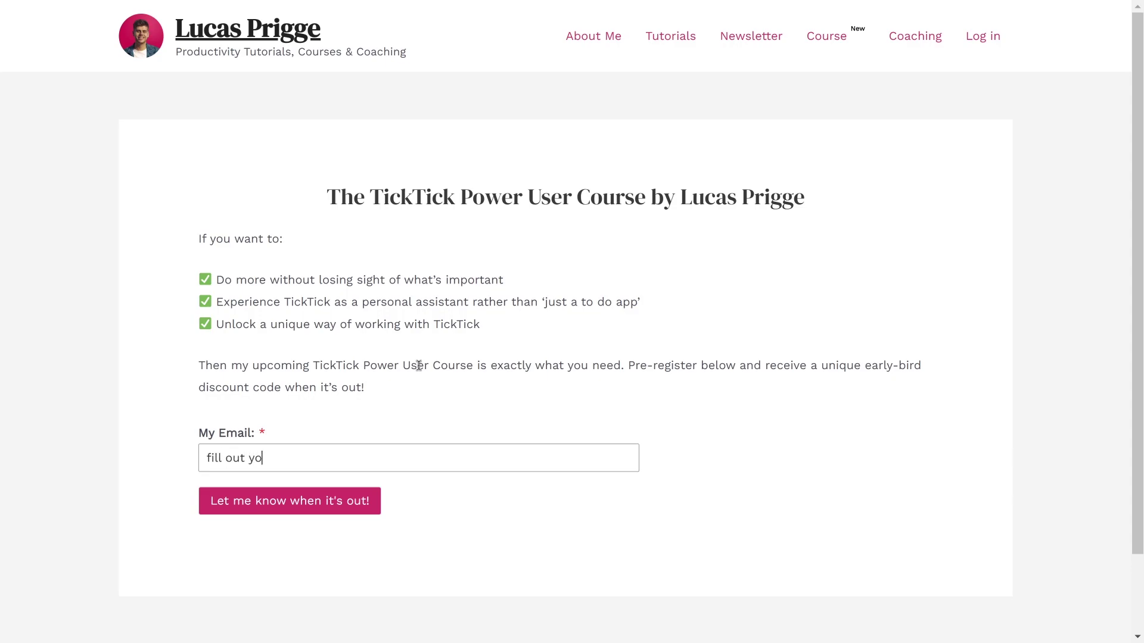
Replace the email field's text with an email address and submit the course pre-registration.
key("ctrl+a")
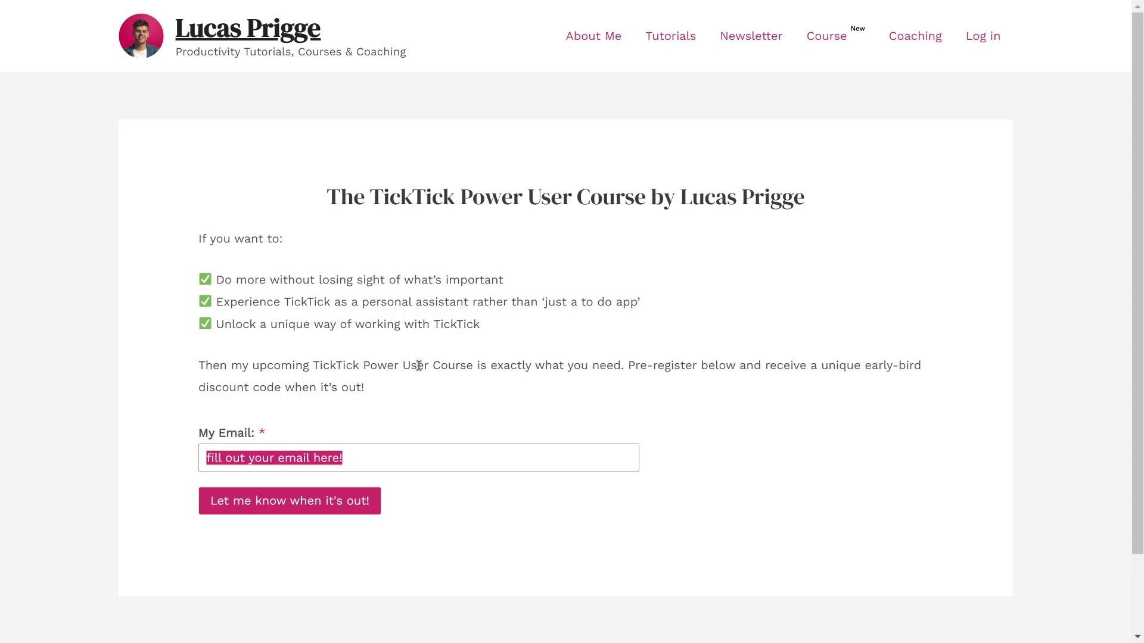
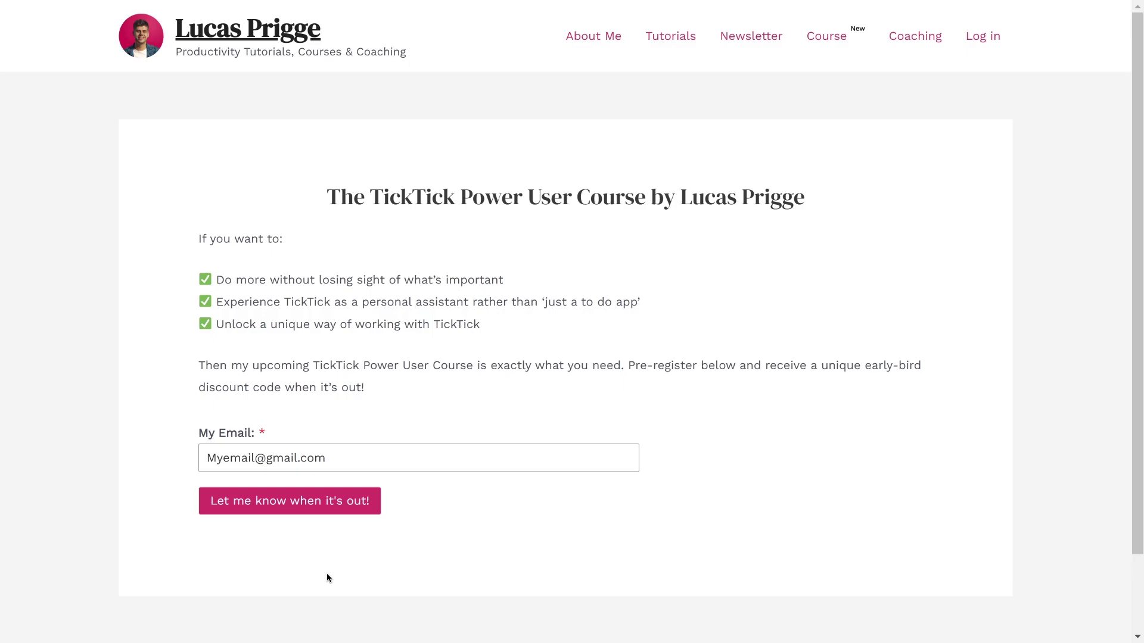
left_click(320, 508)
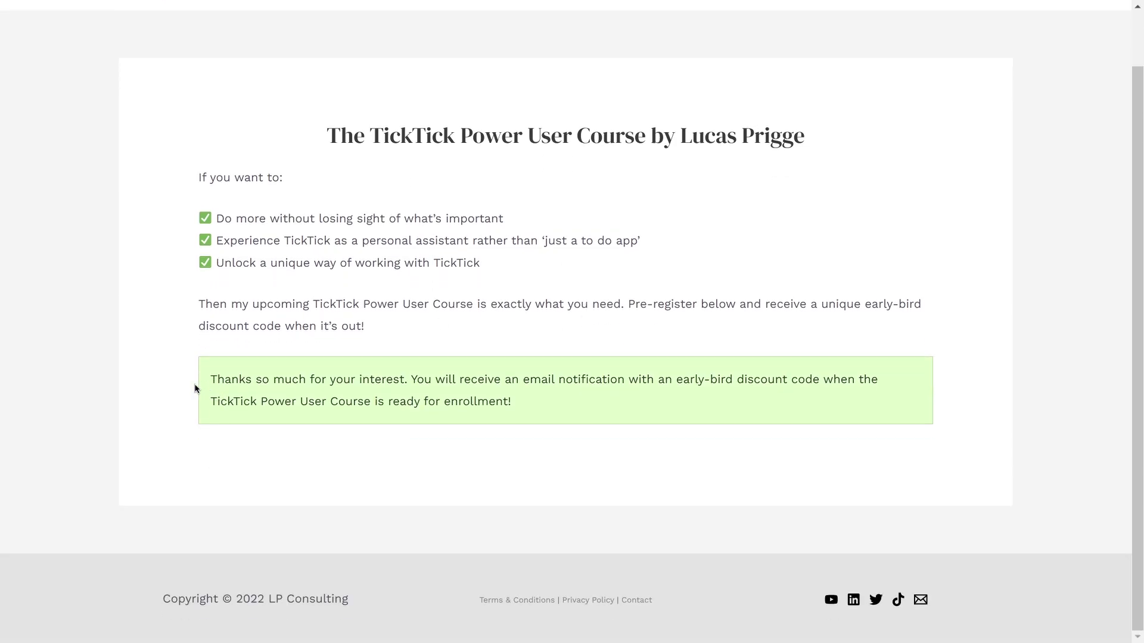